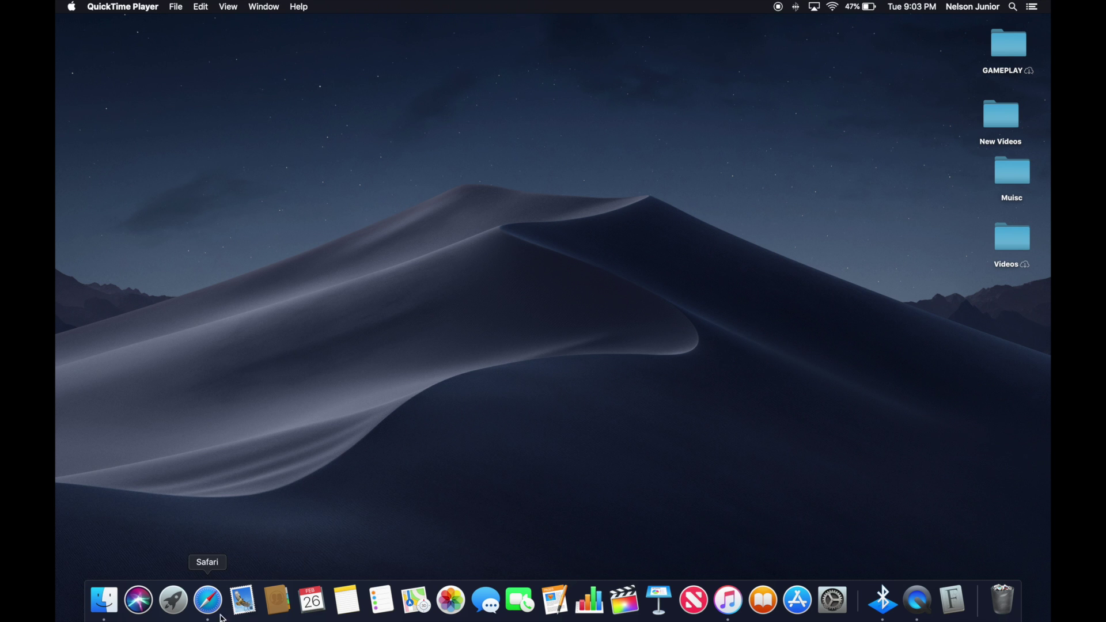
Switch to Safari, go to pixlr.com and open Pixlr Editor.
{"action": "left_click", "coordinate": [208, 599]}
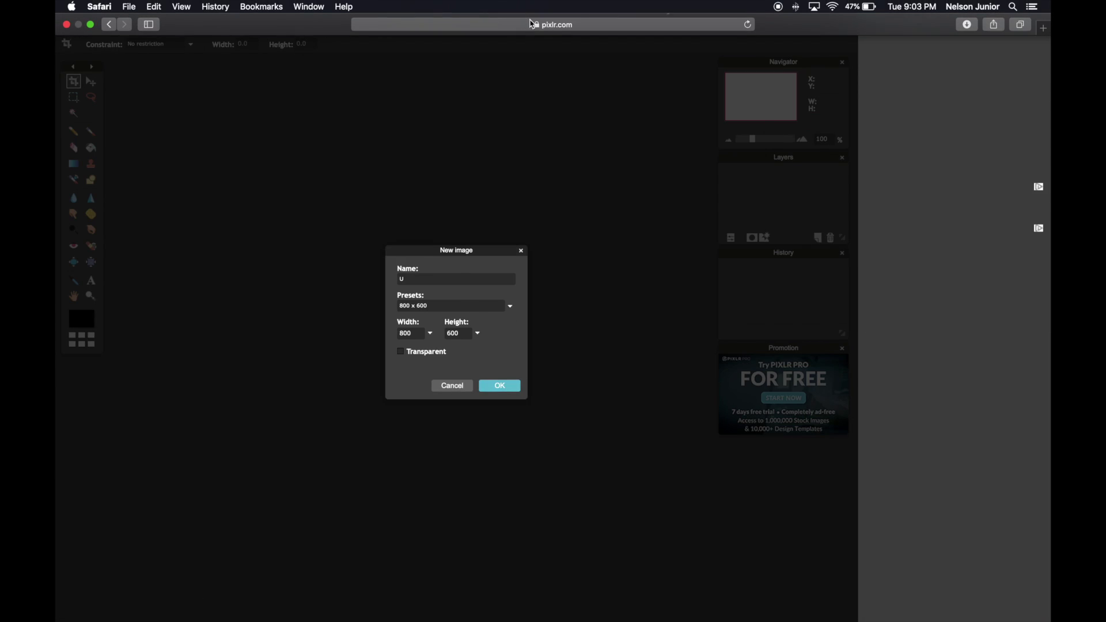
{"action": "left_click", "coordinate": [608, 27]}
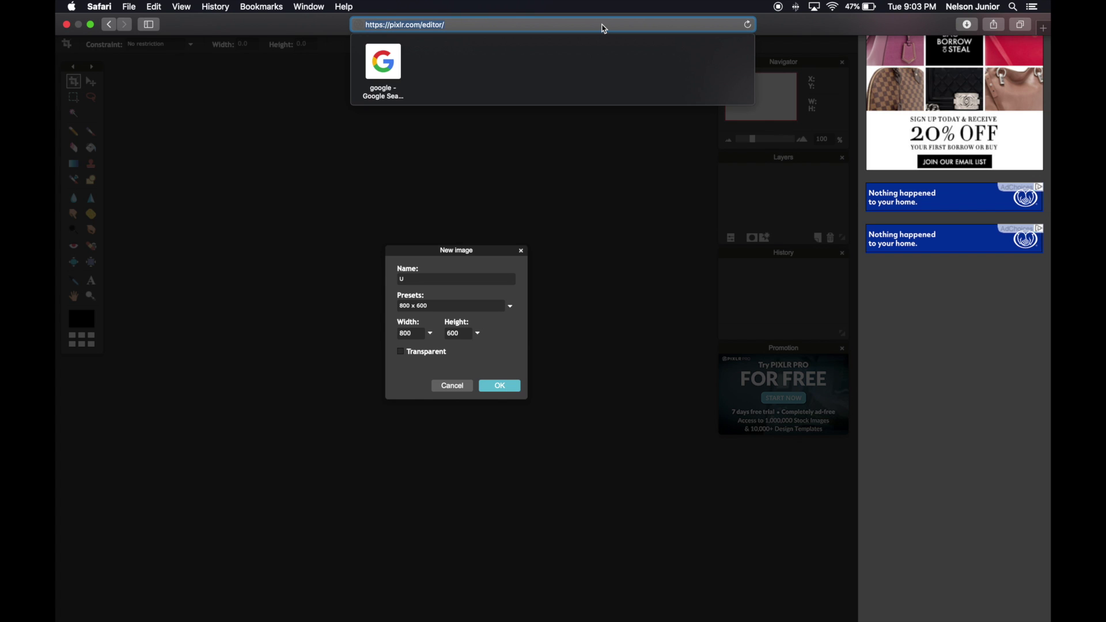
{"action": "type", "text": "pixlr.com"}
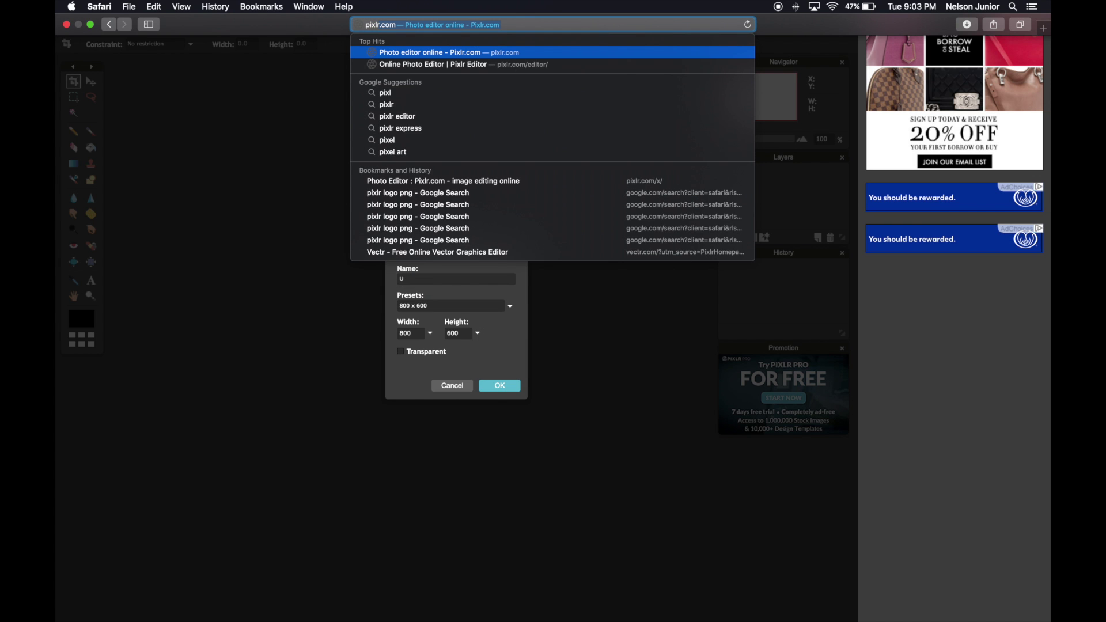
{"action": "key", "text": "Return"}
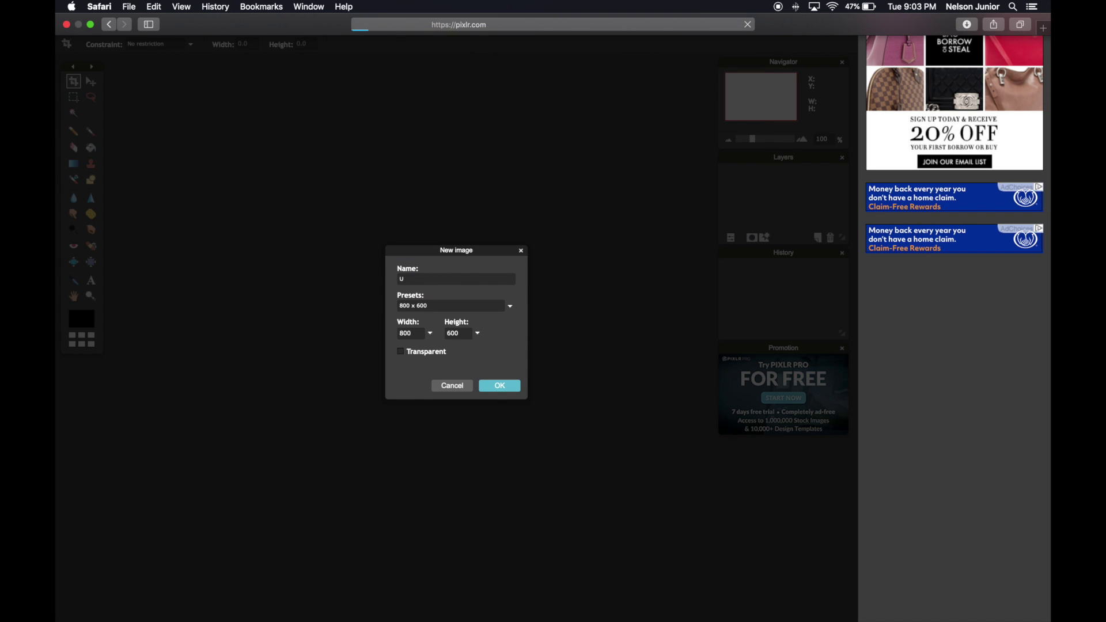
{"action": "left_click", "coordinate": [624, 206]}
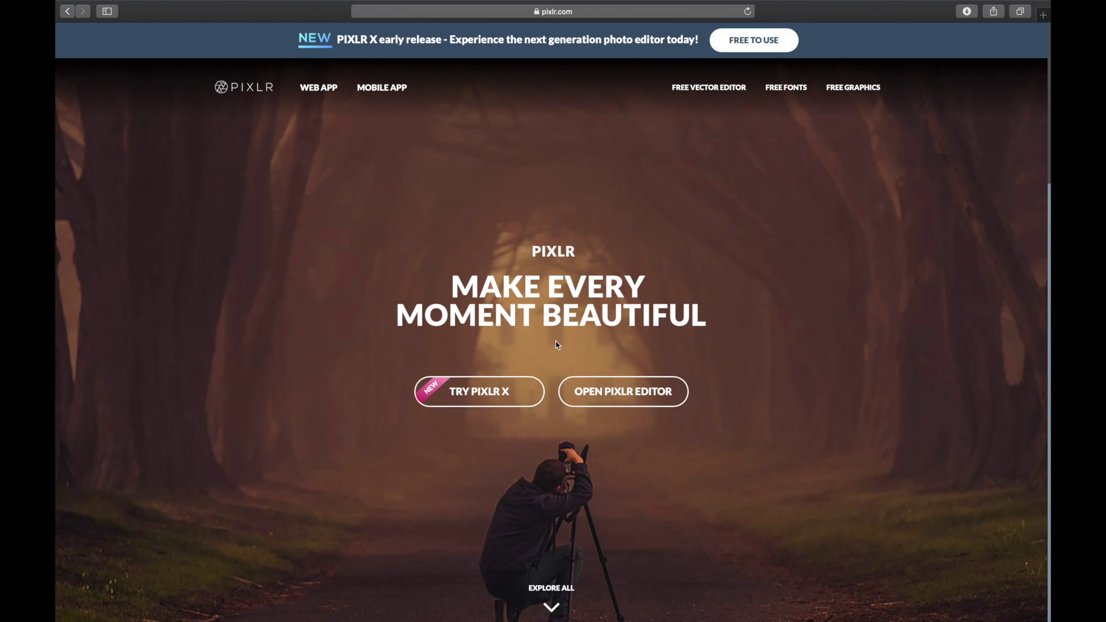
{"action": "left_click", "coordinate": [641, 394]}
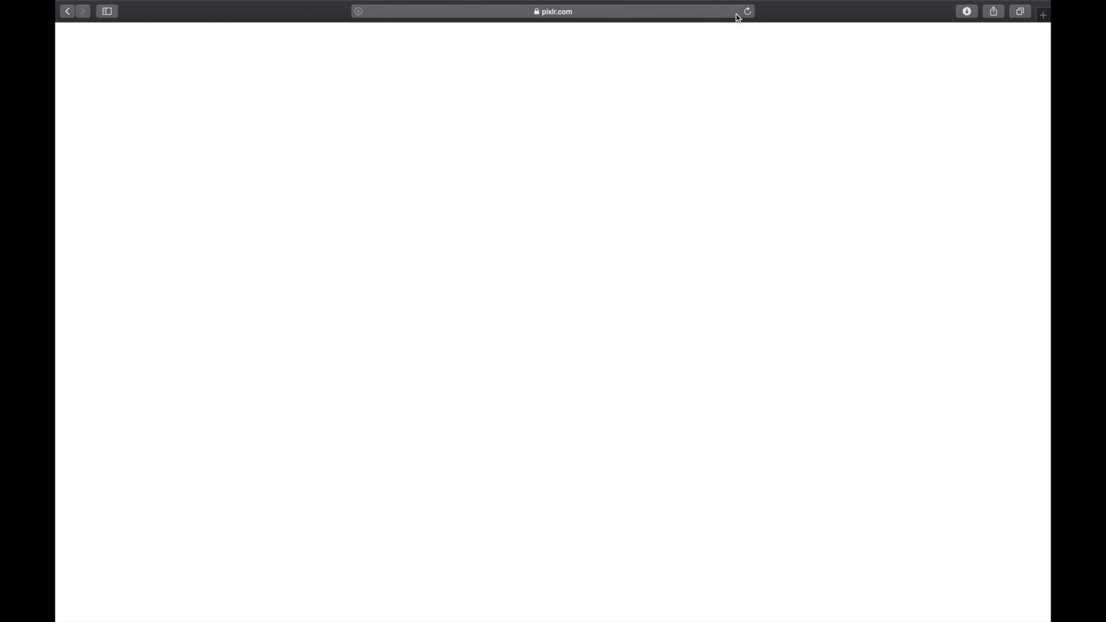
{"action": "left_click", "coordinate": [754, 12]}
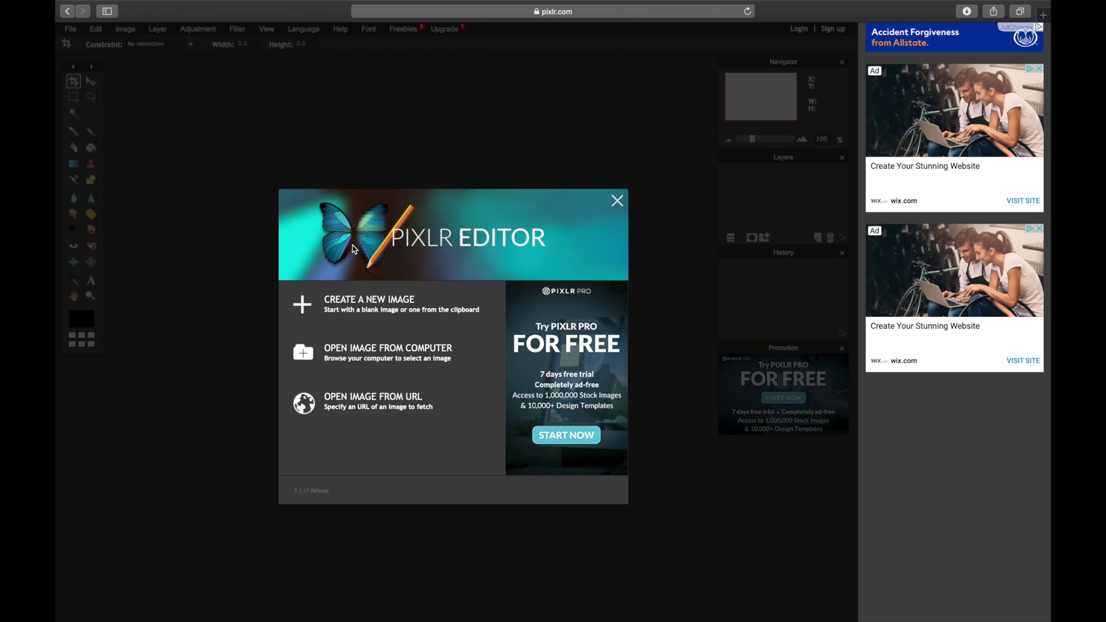
Create a new transparent image with the Movie 720p preset (1280 x 720) and maximize its canvas window.
{"action": "left_click", "coordinate": [378, 304]}
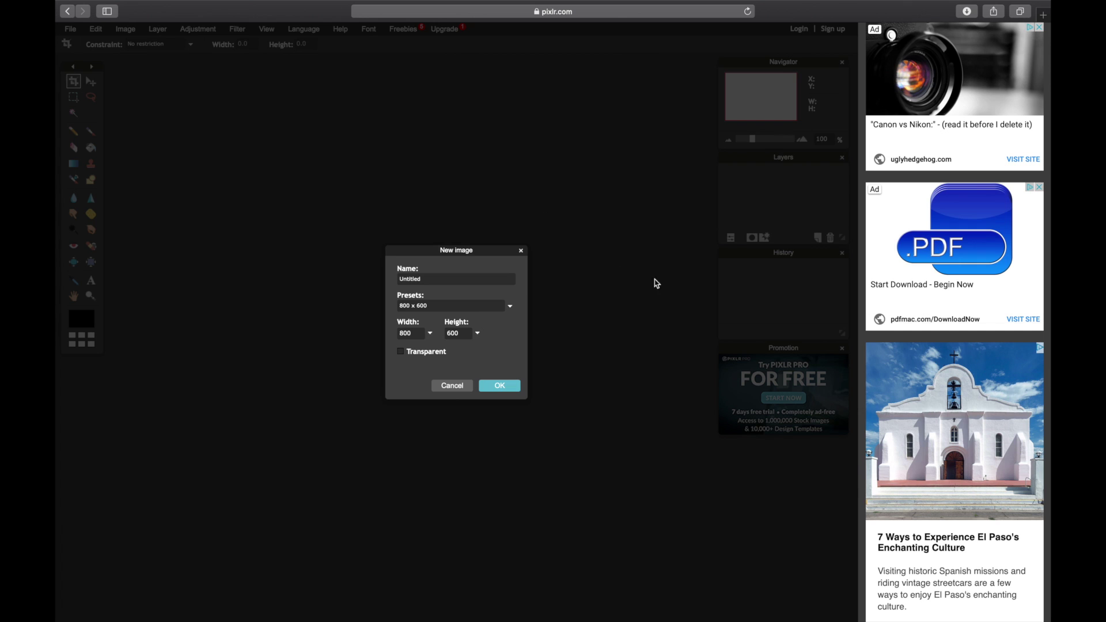
{"action": "left_click", "coordinate": [488, 307]}
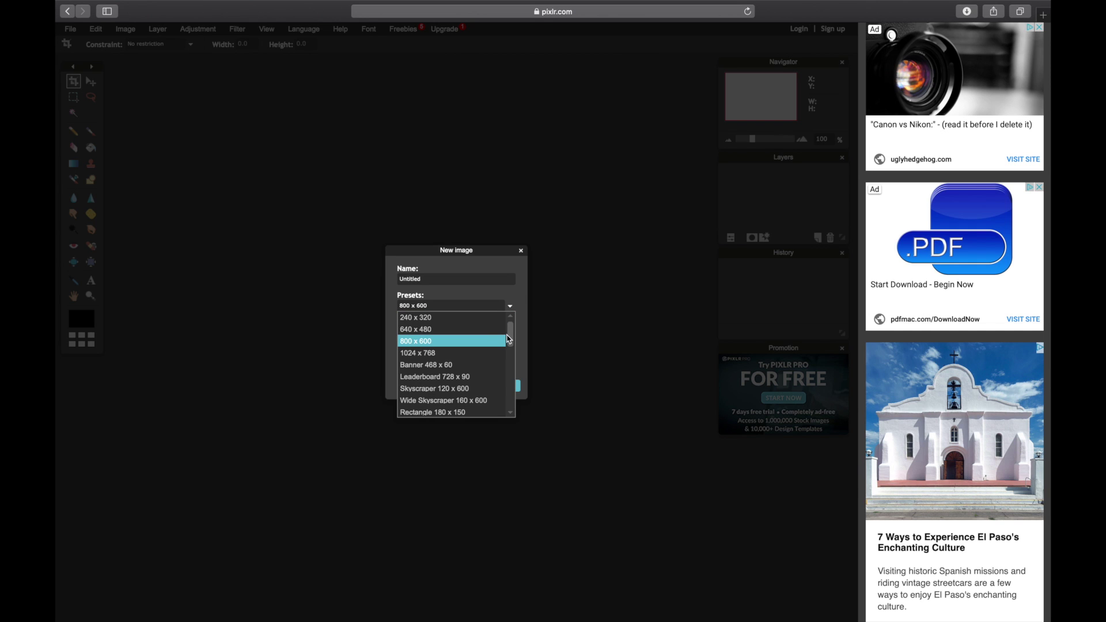
{"action": "left_click_drag", "start_coordinate": [513, 350], "coordinate": [513, 407]}
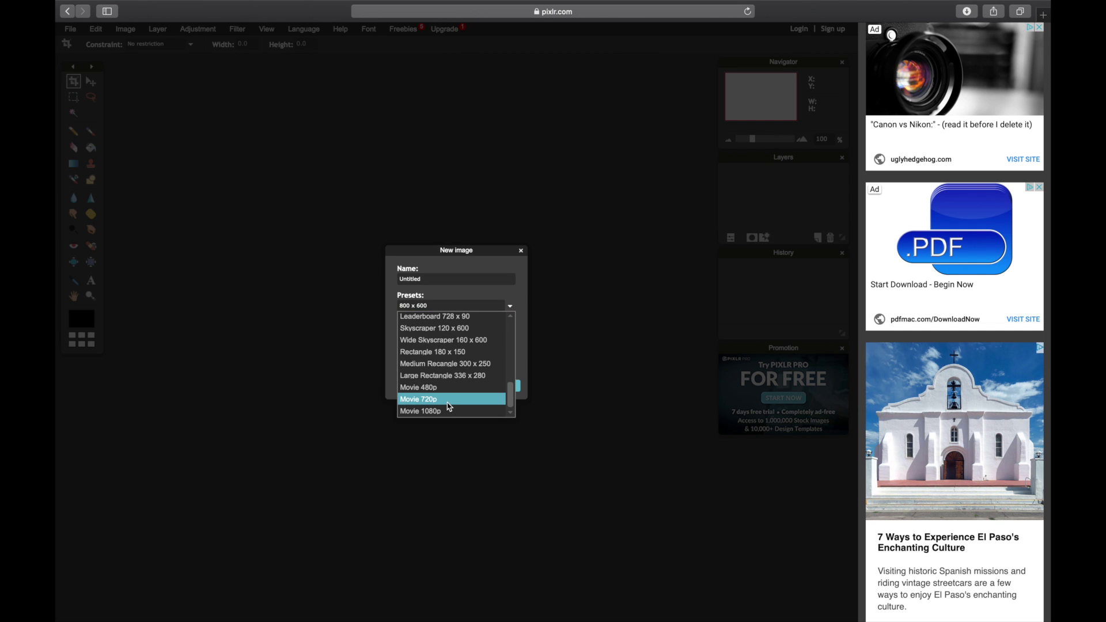
{"action": "left_click", "coordinate": [450, 399]}
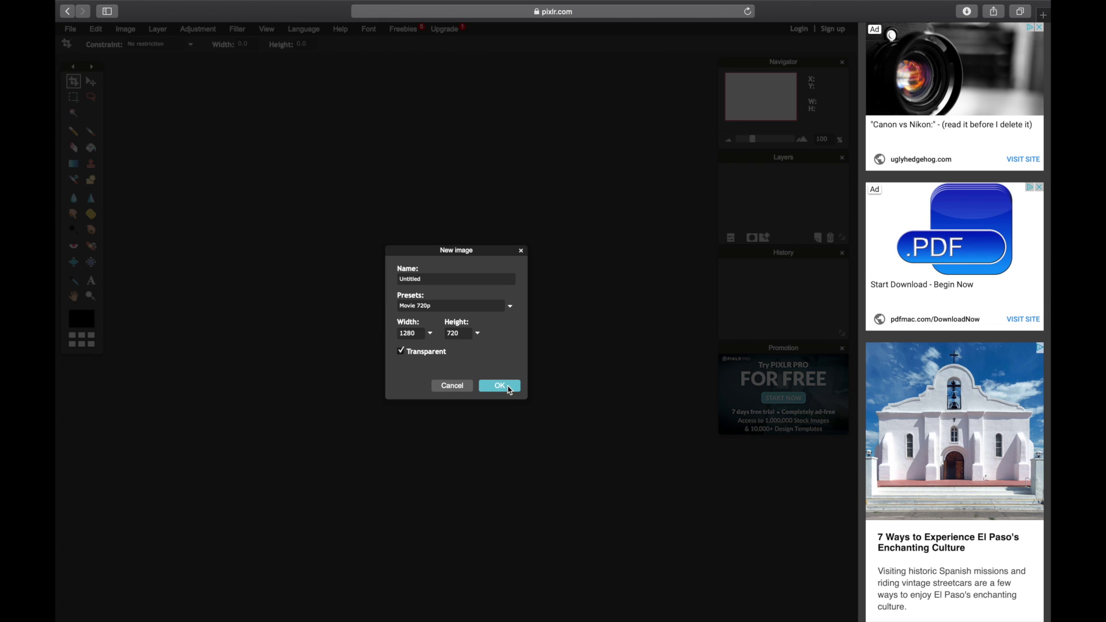
{"action": "left_click", "coordinate": [510, 387]}
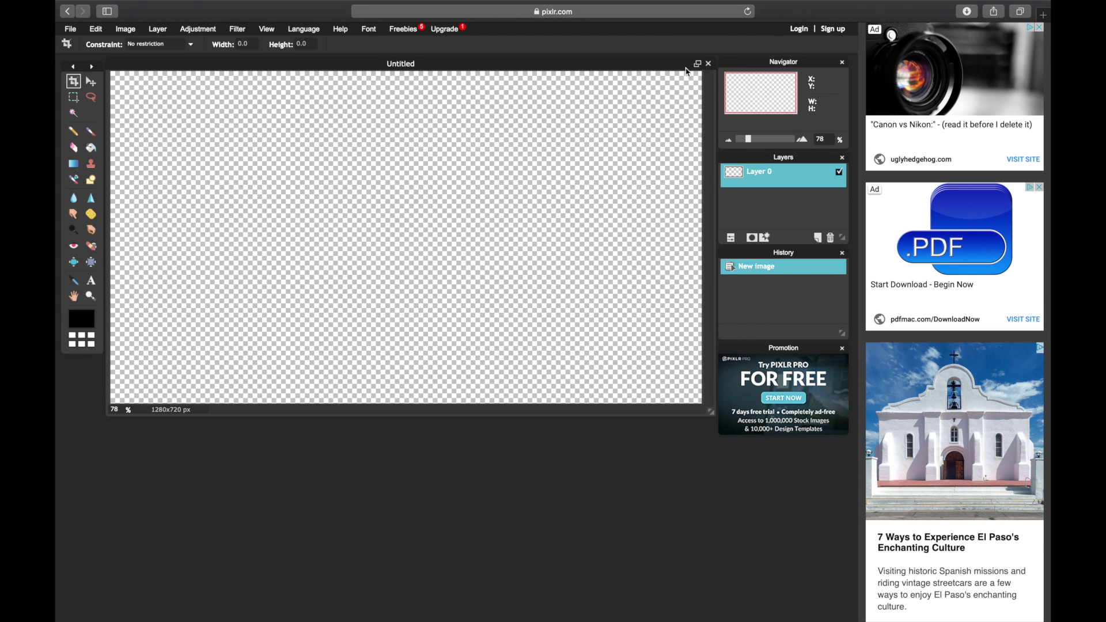
{"action": "left_click", "coordinate": [697, 64]}
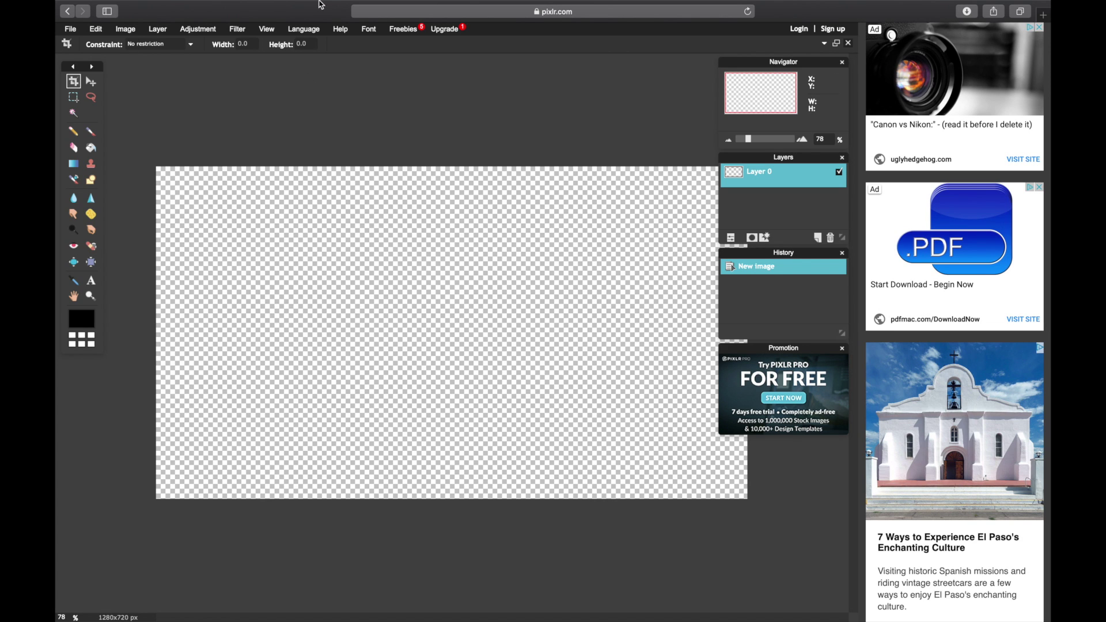
Search Google Images for "colorful games" in a new browser tab.
{"action": "mouse_move", "coordinate": [400, 5]}
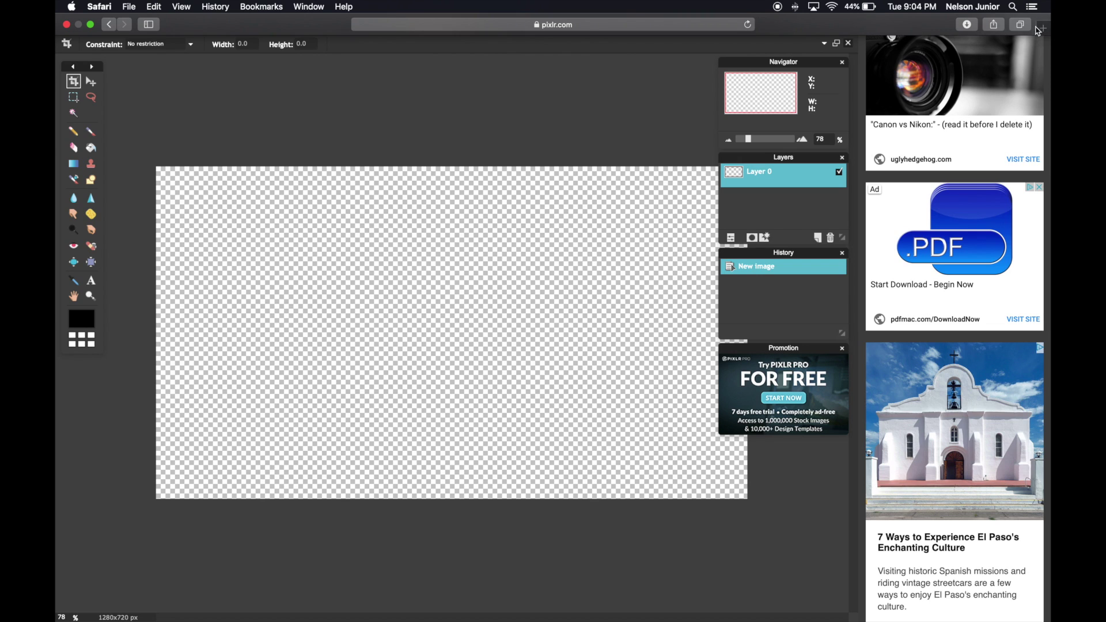
{"action": "left_click", "coordinate": [1041, 29]}
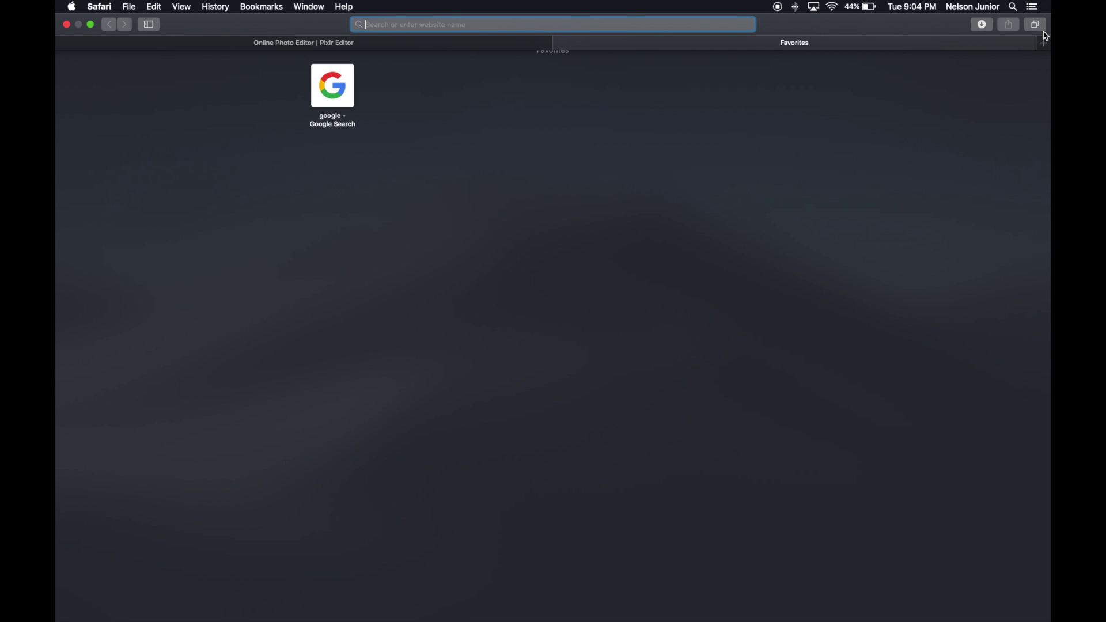
{"action": "type", "text": "sp"}
{"action": "key", "text": "BackSpace"}
{"action": "key", "text": "BackSpace"}
{"action": "type", "text": "co"}
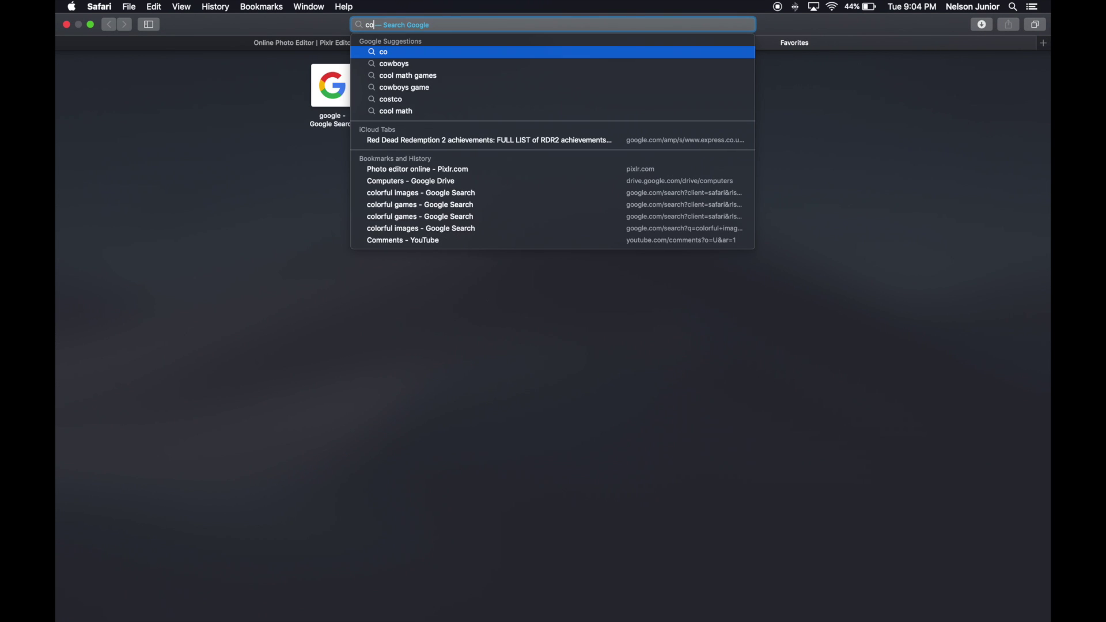
{"action": "type", "text": "lor"}
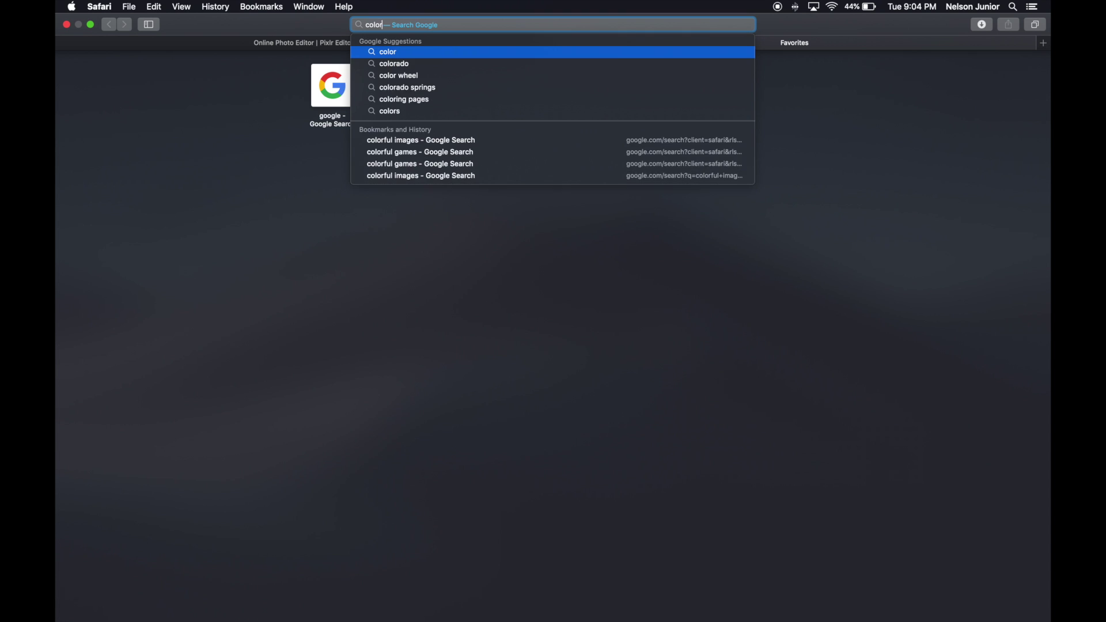
{"action": "type", "text": "ful gm"}
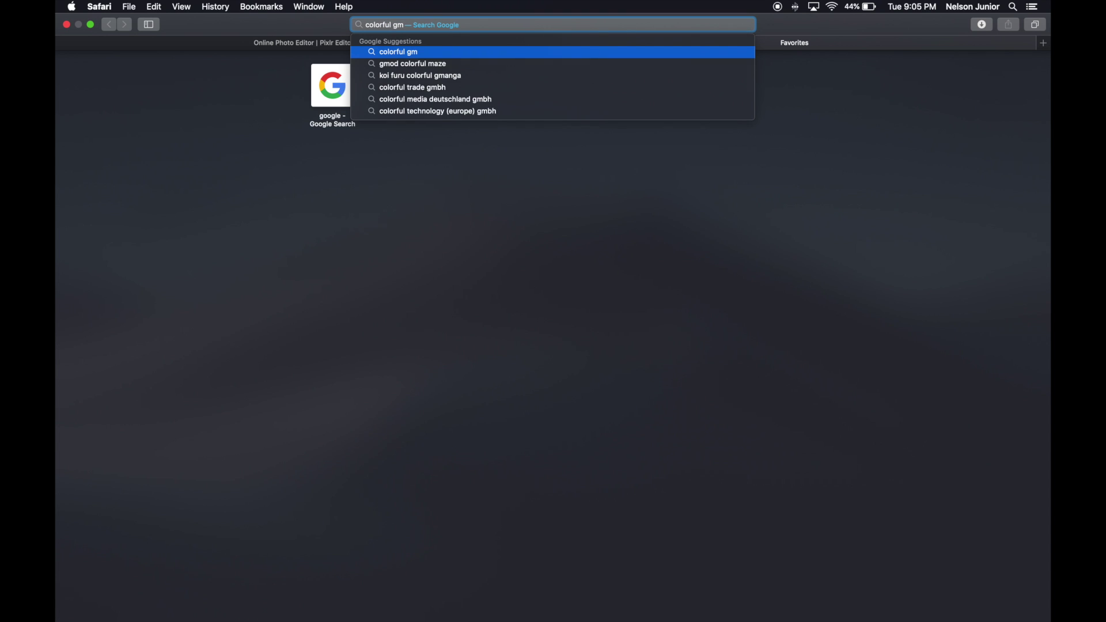
{"action": "key", "text": "BackSpace"}
{"action": "type", "text": "old"}
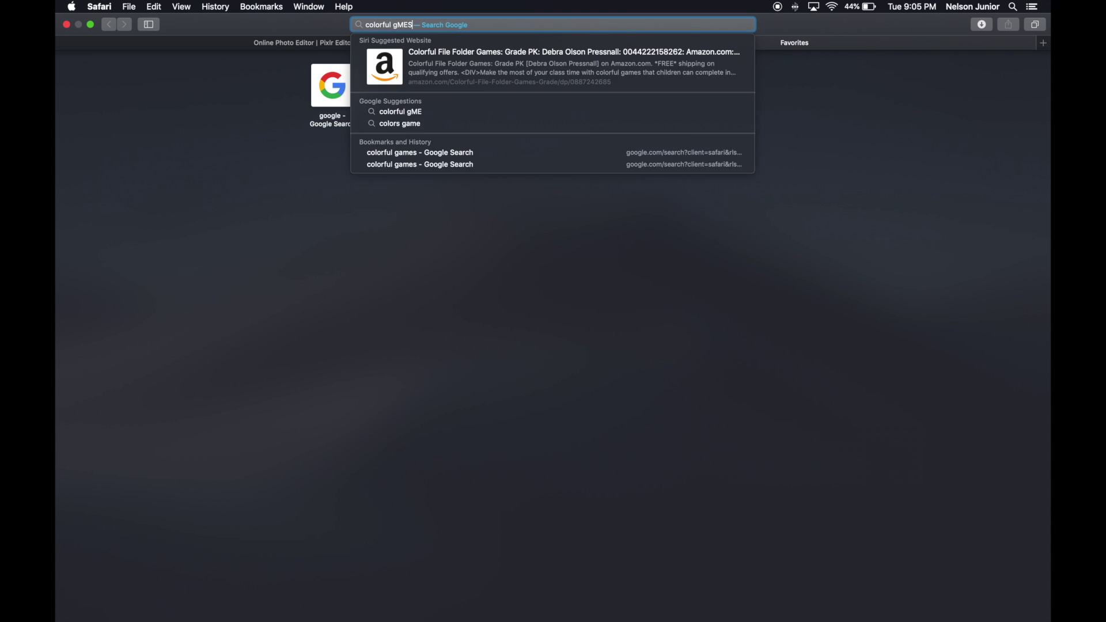
{"action": "key", "text": "BackSpace"}
{"action": "key", "text": "BackSpace"}
{"action": "key", "text": "BackSpace"}
{"action": "type", "text": "am"}
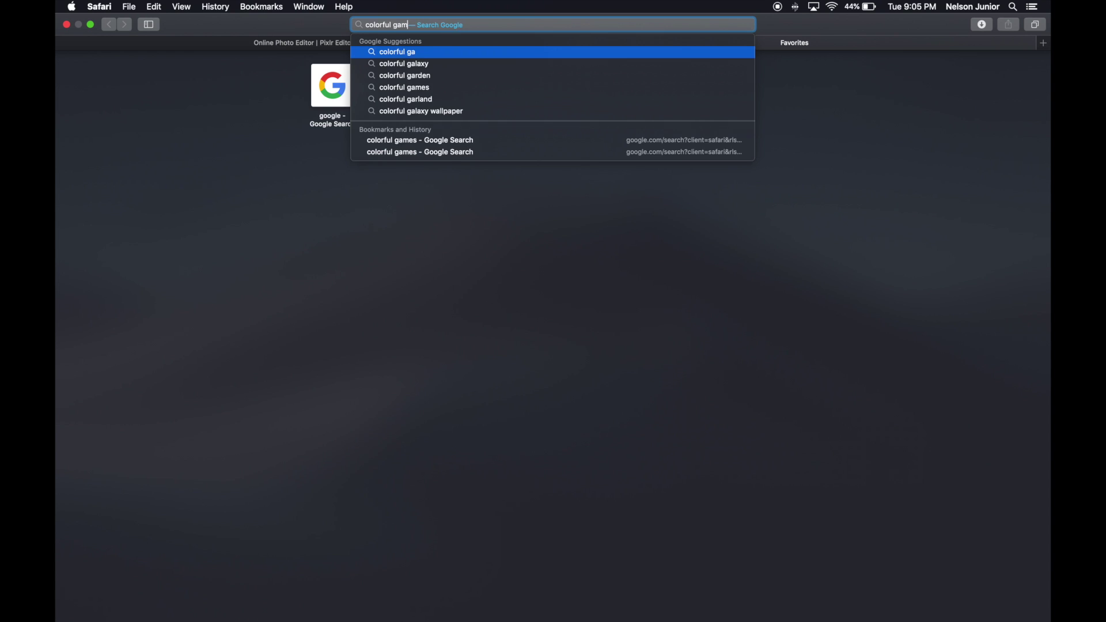
{"action": "key", "text": "Return"}
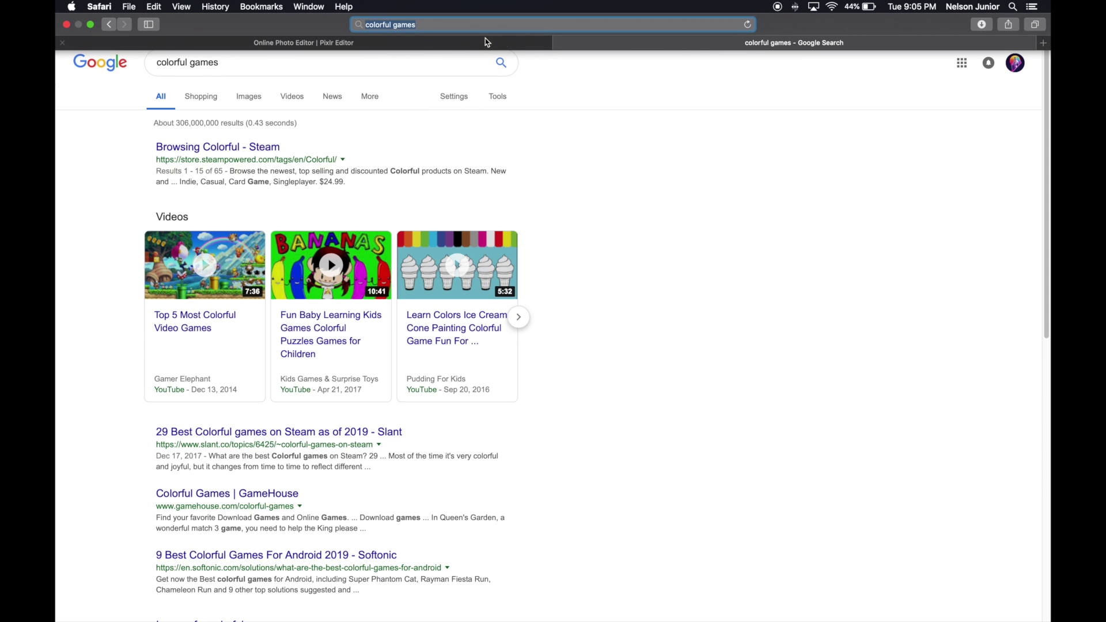
{"action": "left_click", "coordinate": [245, 99]}
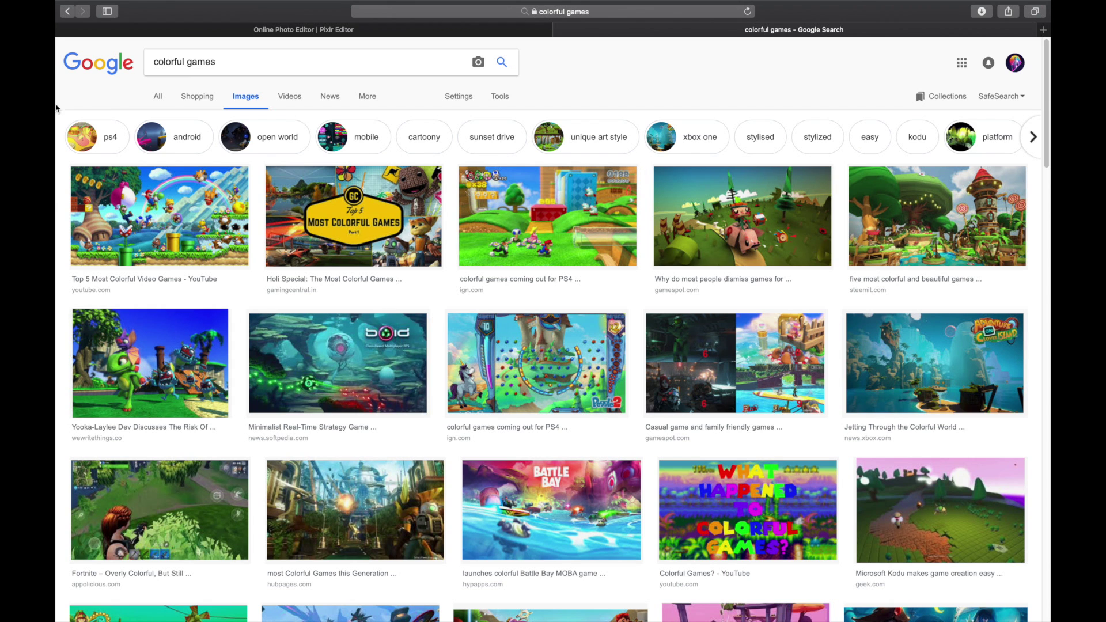
Save the enlarged Super Mario picture from the first image result to iCloud Drive as maxresdefault.
{"action": "left_click", "coordinate": [216, 219]}
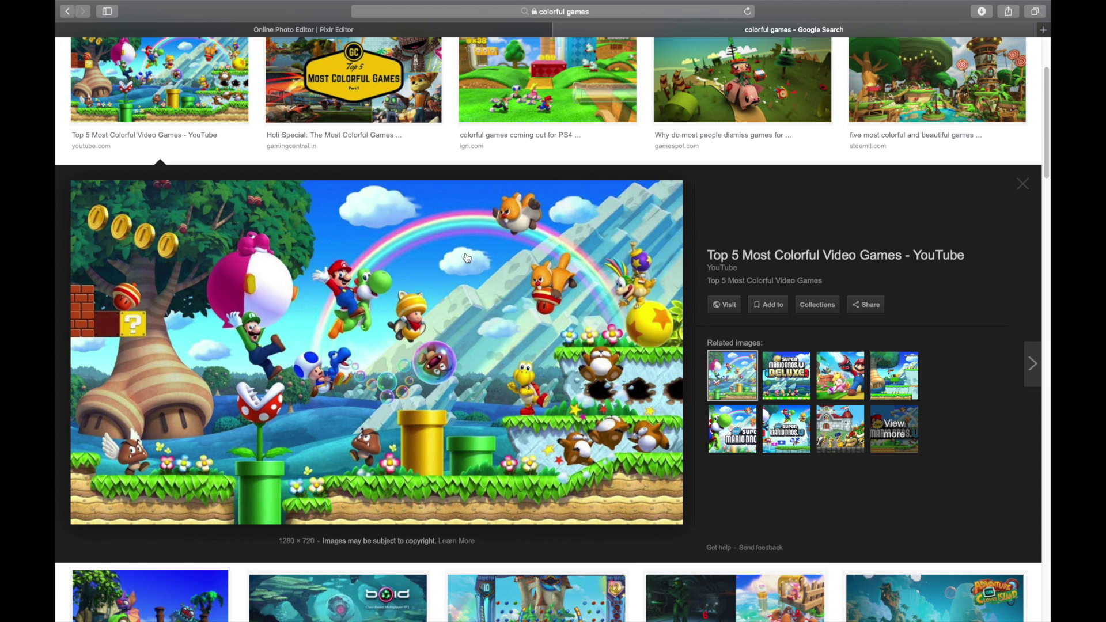
{"action": "right_click", "coordinate": [445, 268]}
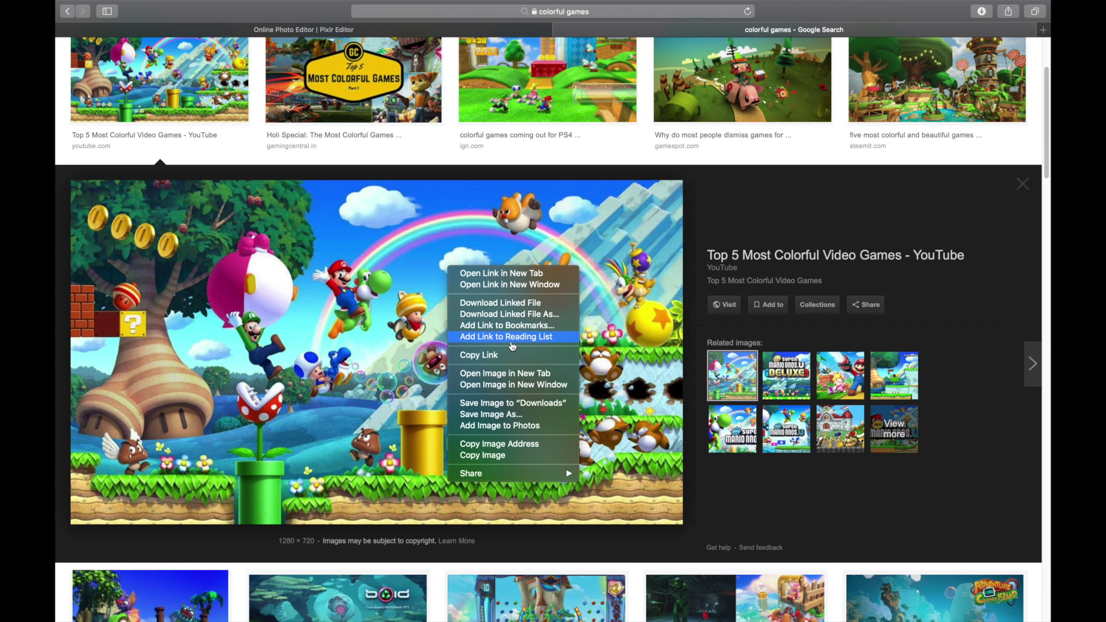
{"action": "left_click", "coordinate": [508, 415]}
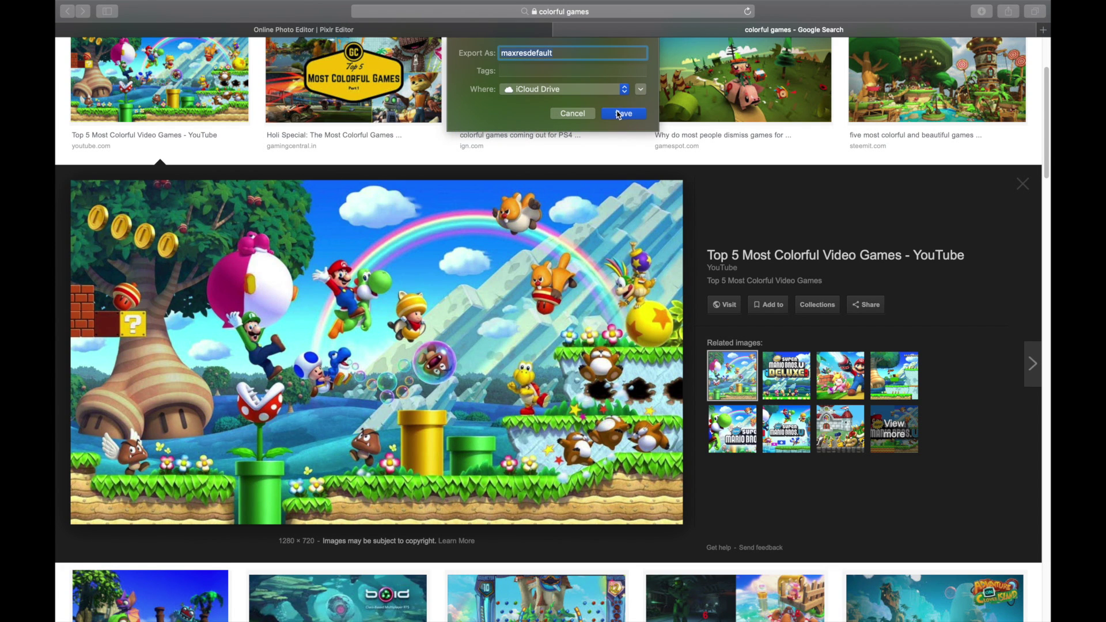
{"action": "left_click", "coordinate": [622, 113]}
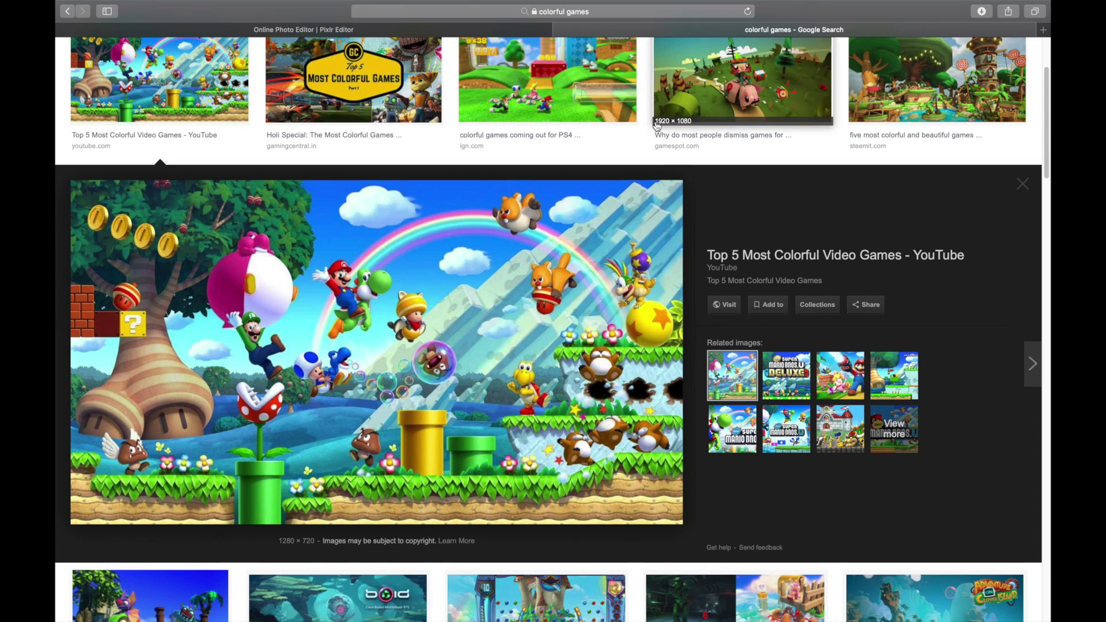
Return to Pixlr Editor and add the saved maxresdefault image to the canvas as a new layer.
{"action": "scroll", "coordinate": [655, 132], "scroll_direction": "up", "scroll_amount": 4}
{"action": "scroll", "coordinate": [655, 131], "scroll_direction": "up", "scroll_amount": 1}
{"action": "scroll", "coordinate": [366, 91], "scroll_direction": "down", "scroll_amount": 1}
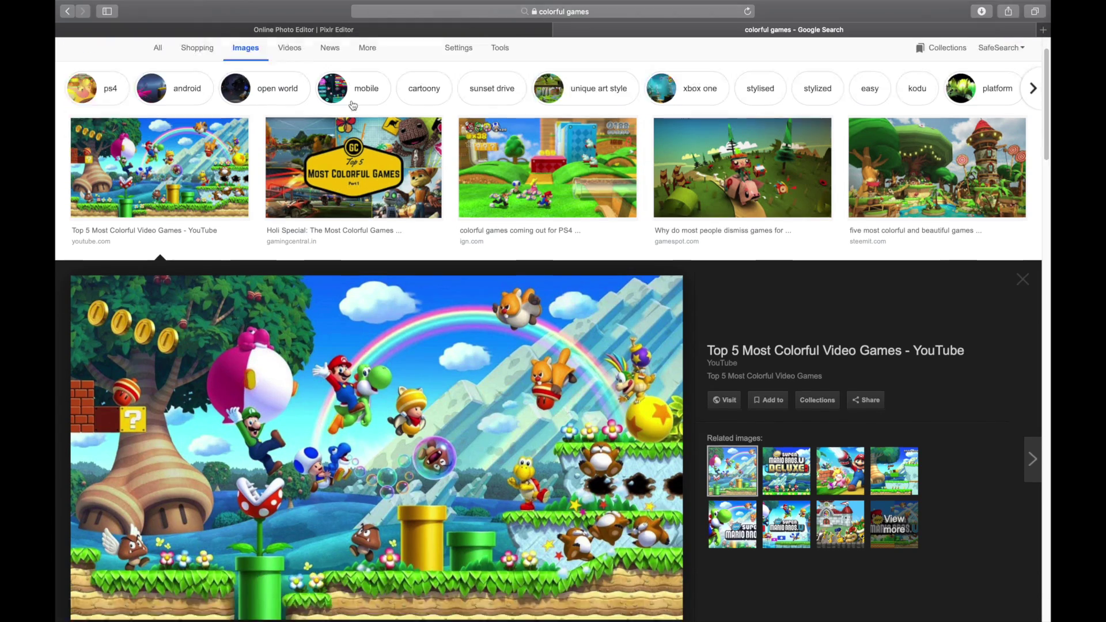
{"action": "scroll", "coordinate": [366, 91], "scroll_direction": "up", "scroll_amount": 2}
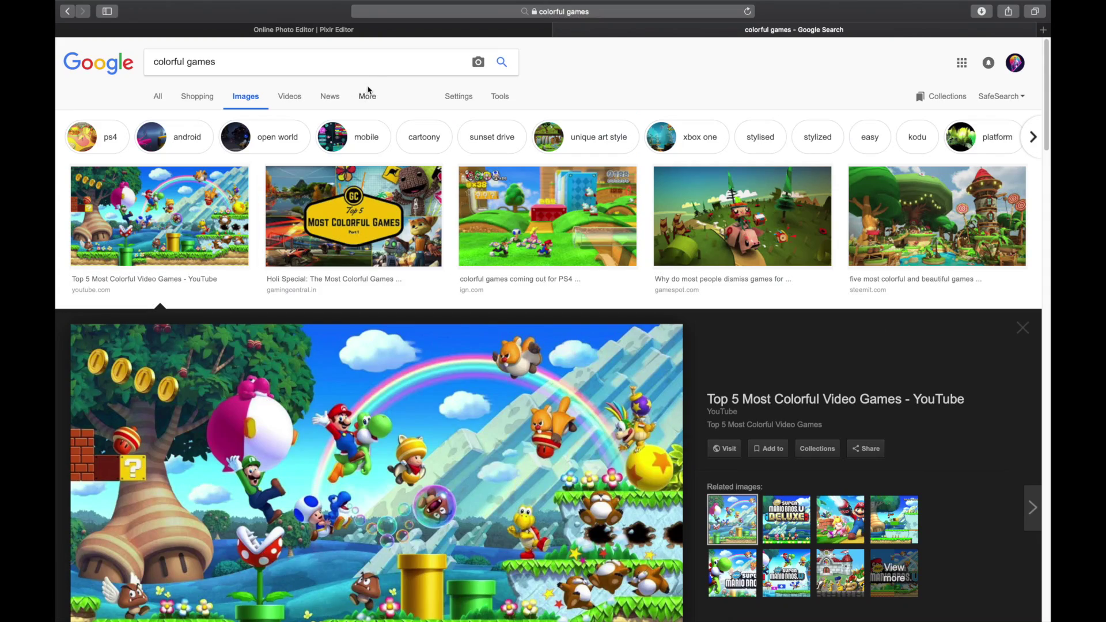
{"action": "left_click", "coordinate": [378, 35]}
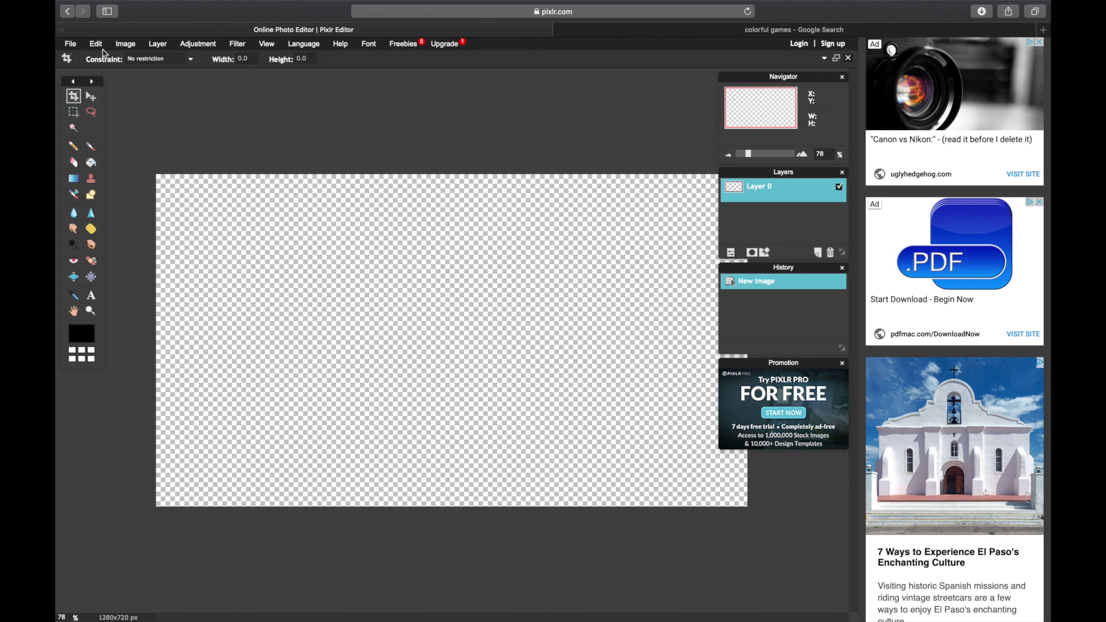
{"action": "left_click", "coordinate": [157, 45]}
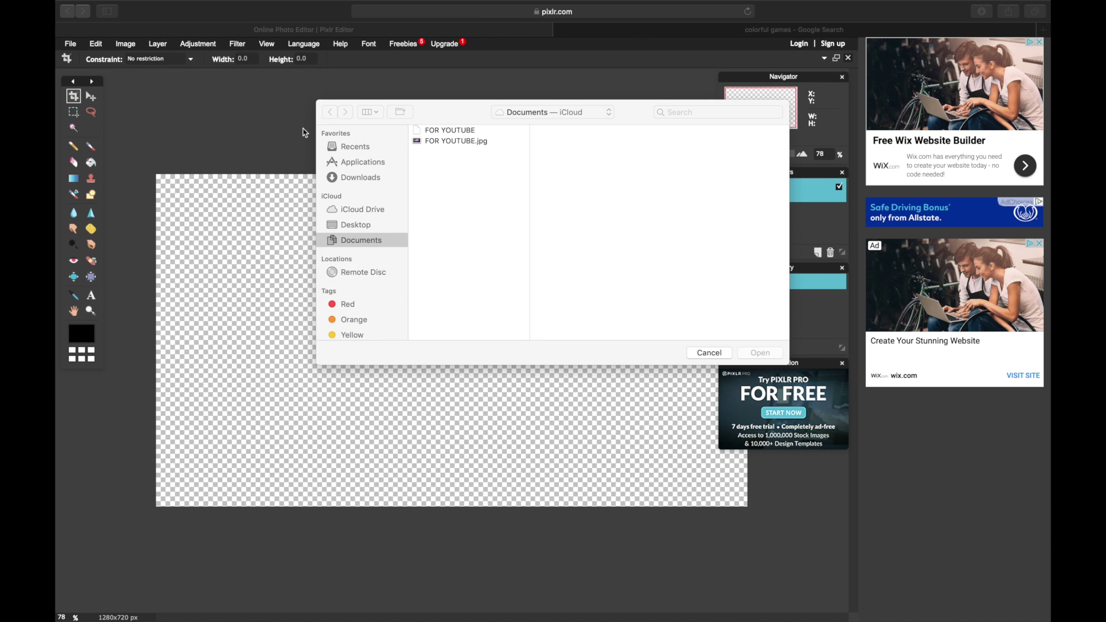
{"action": "left_click", "coordinate": [354, 151]}
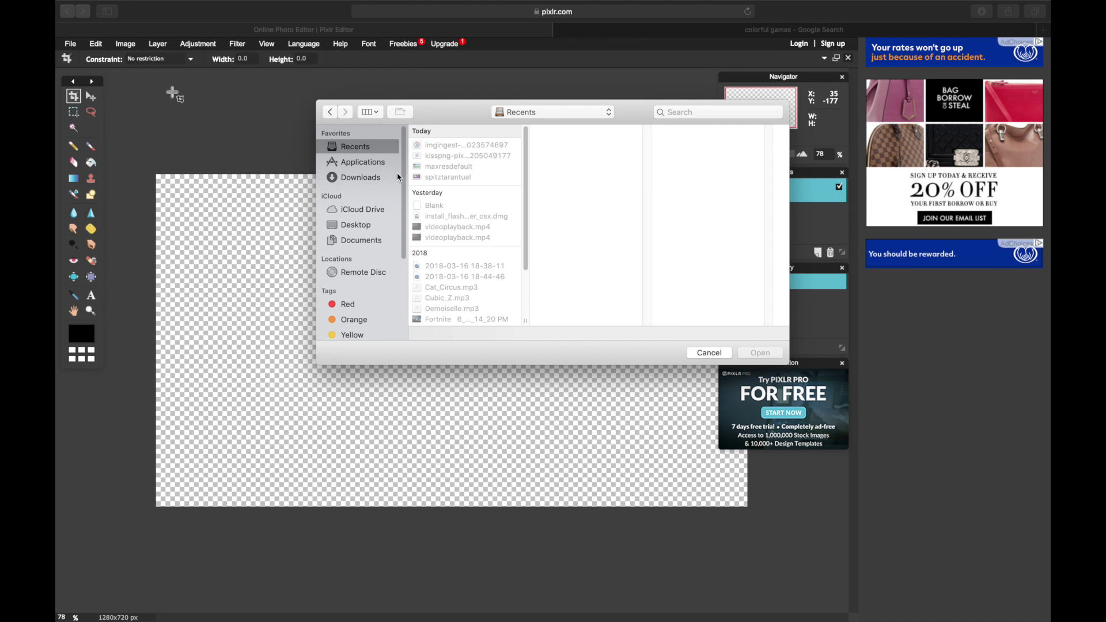
{"action": "left_click", "coordinate": [437, 167]}
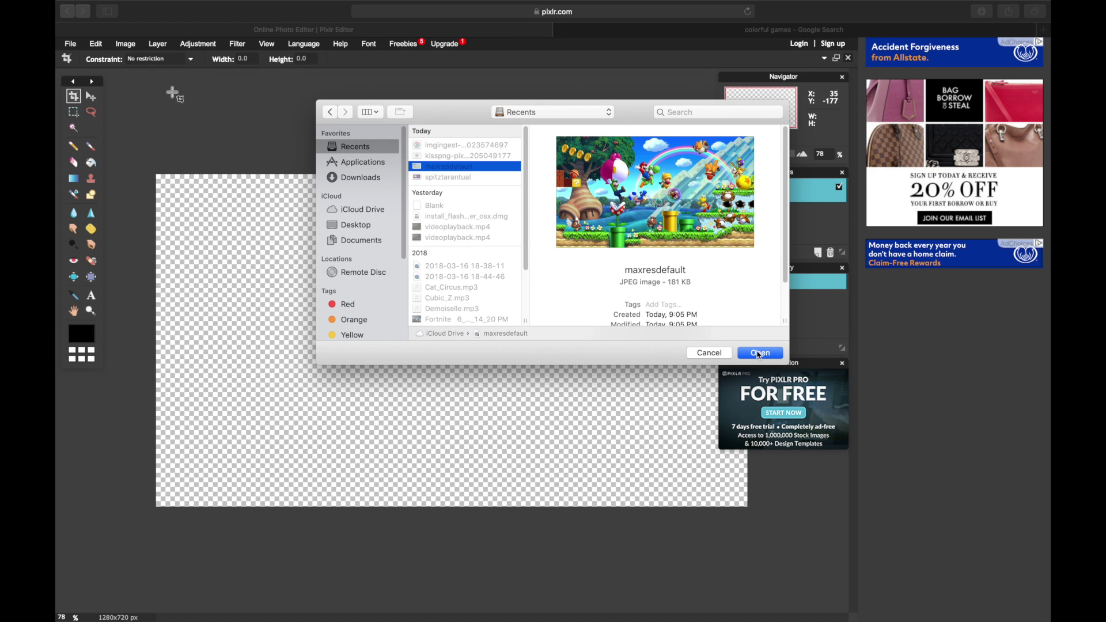
{"action": "left_click", "coordinate": [760, 353]}
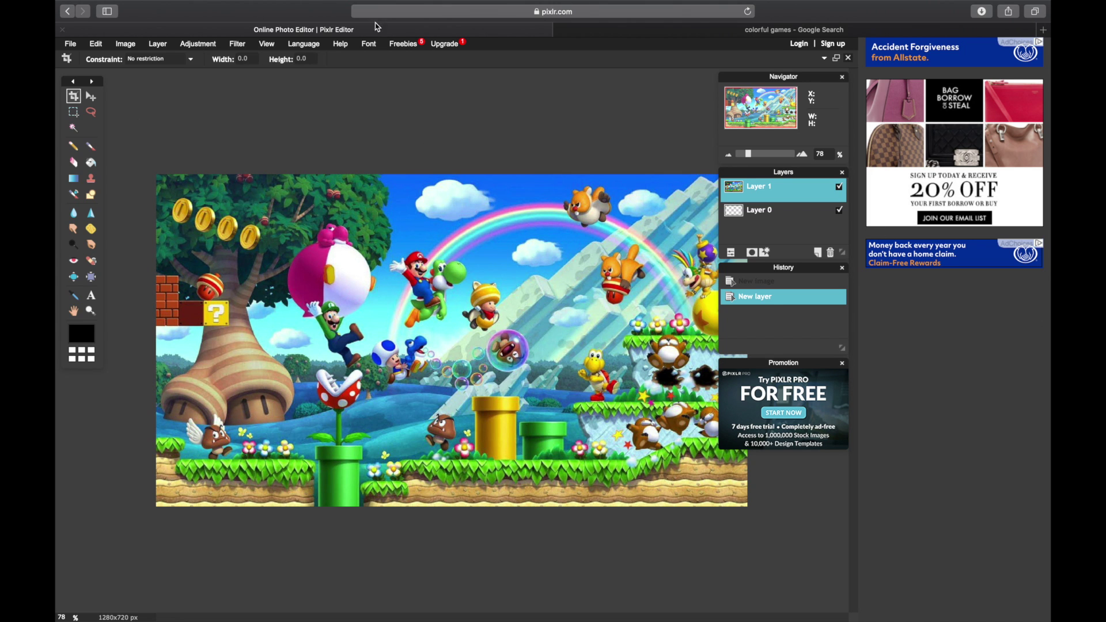
Apply a Gaussian blur with an amount of 60 to the picture layer.
{"action": "left_click", "coordinate": [198, 44]}
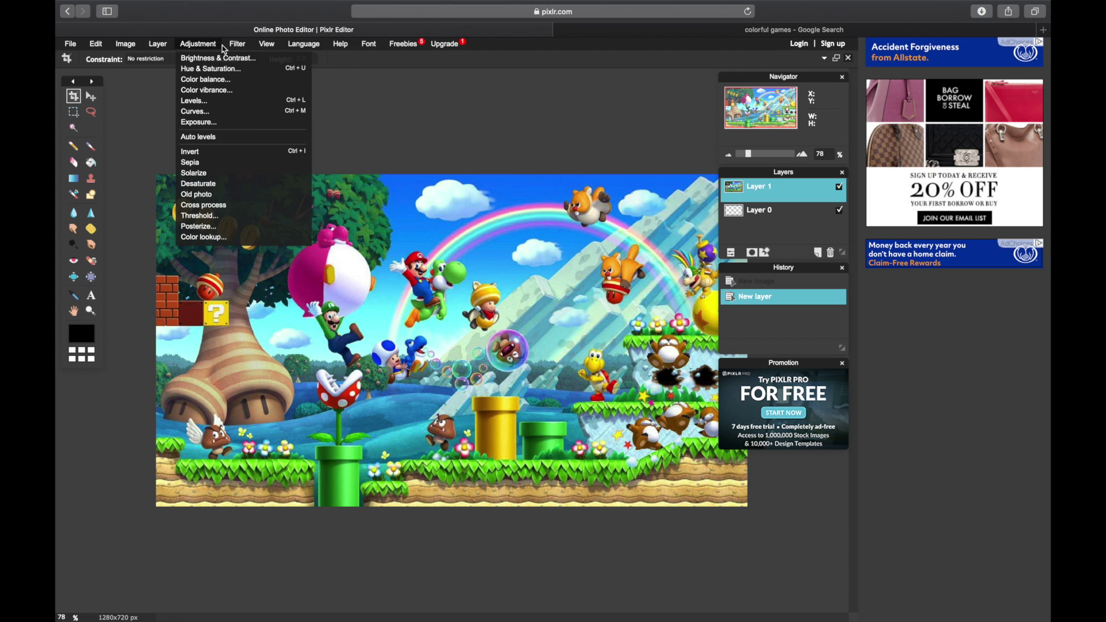
{"action": "mouse_move", "coordinate": [237, 44]}
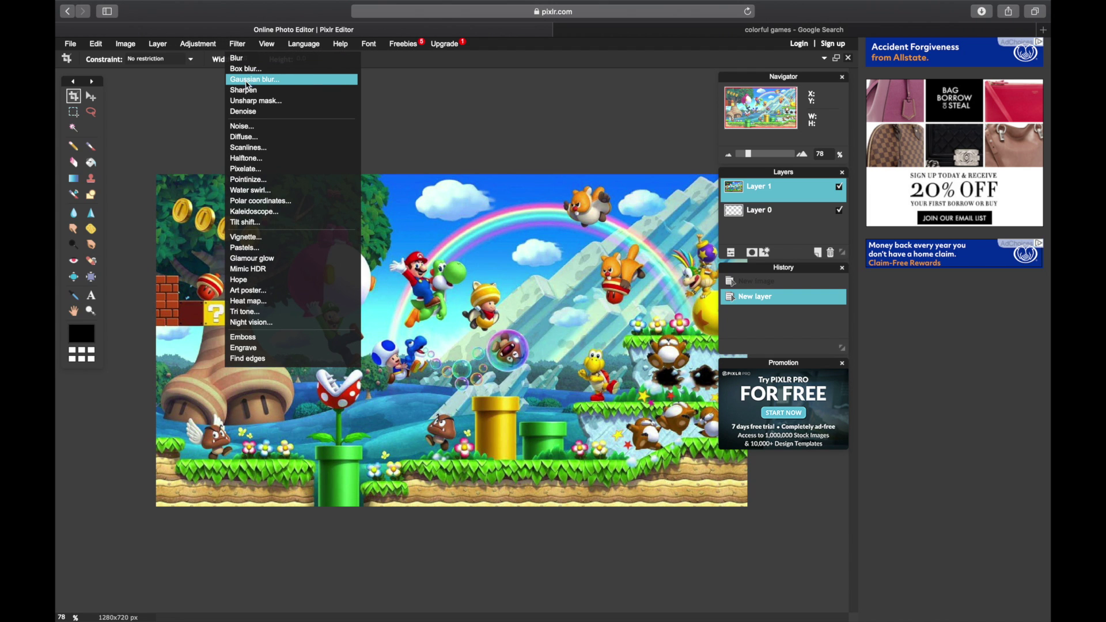
{"action": "left_click", "coordinate": [259, 81]}
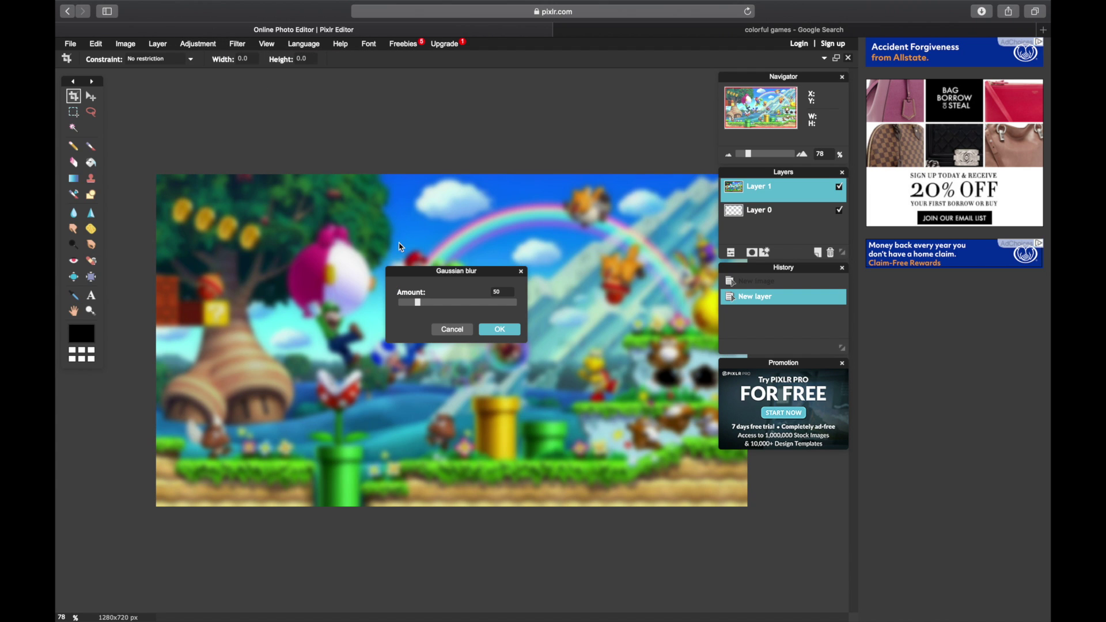
{"action": "left_click_drag", "start_coordinate": [417, 304], "coordinate": [425, 307]}
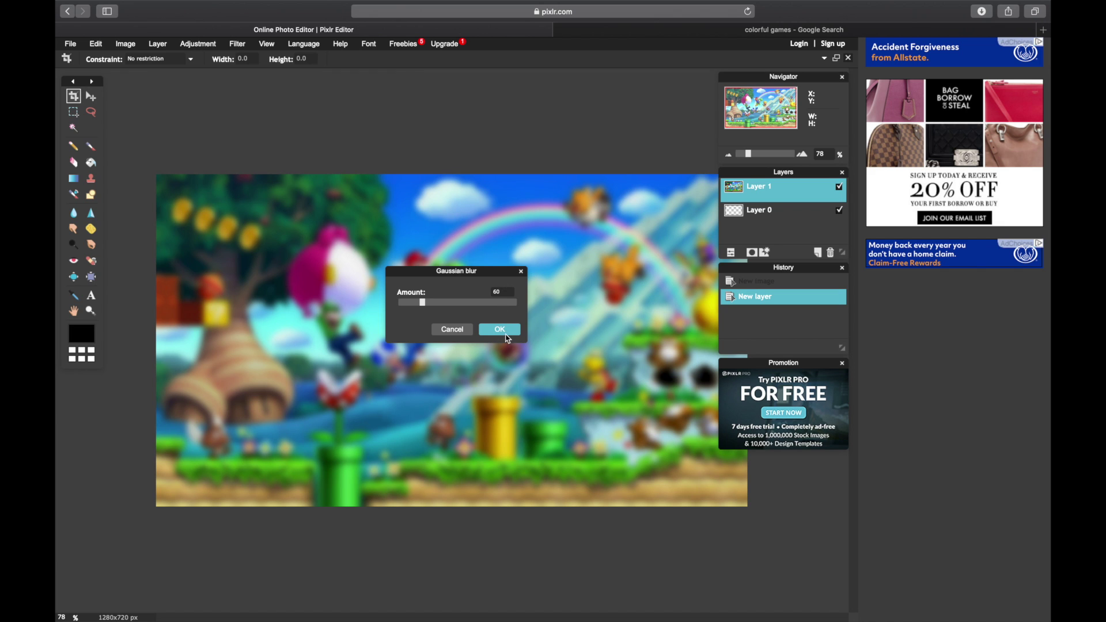
{"action": "left_click", "coordinate": [500, 330]}
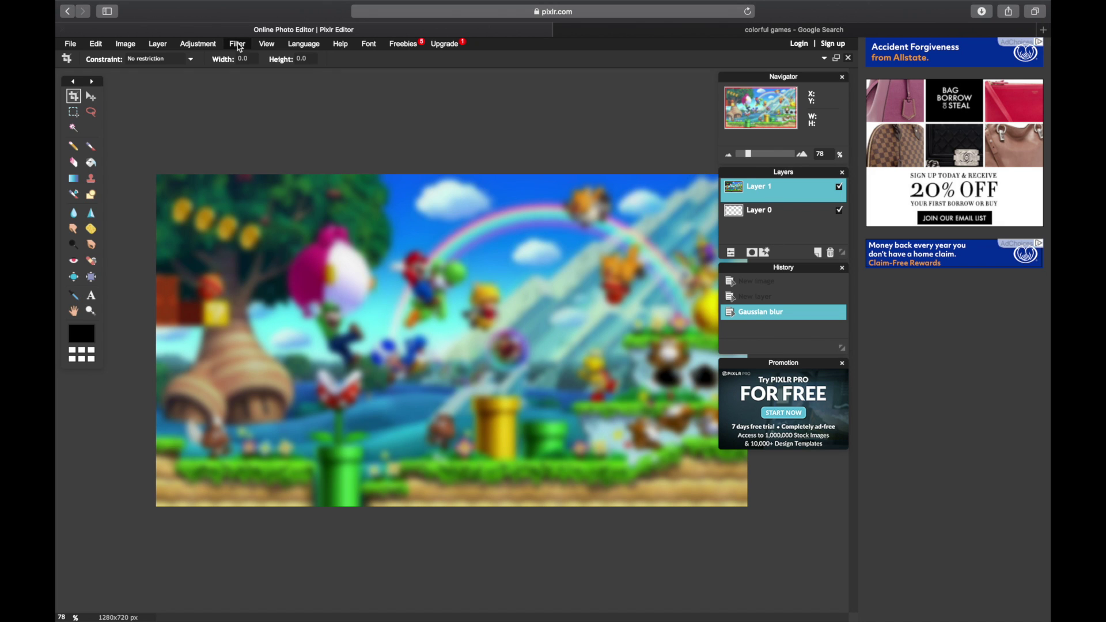
Undo the Gaussian blur on the picture layer and redo it.
{"action": "left_click", "coordinate": [93, 44]}
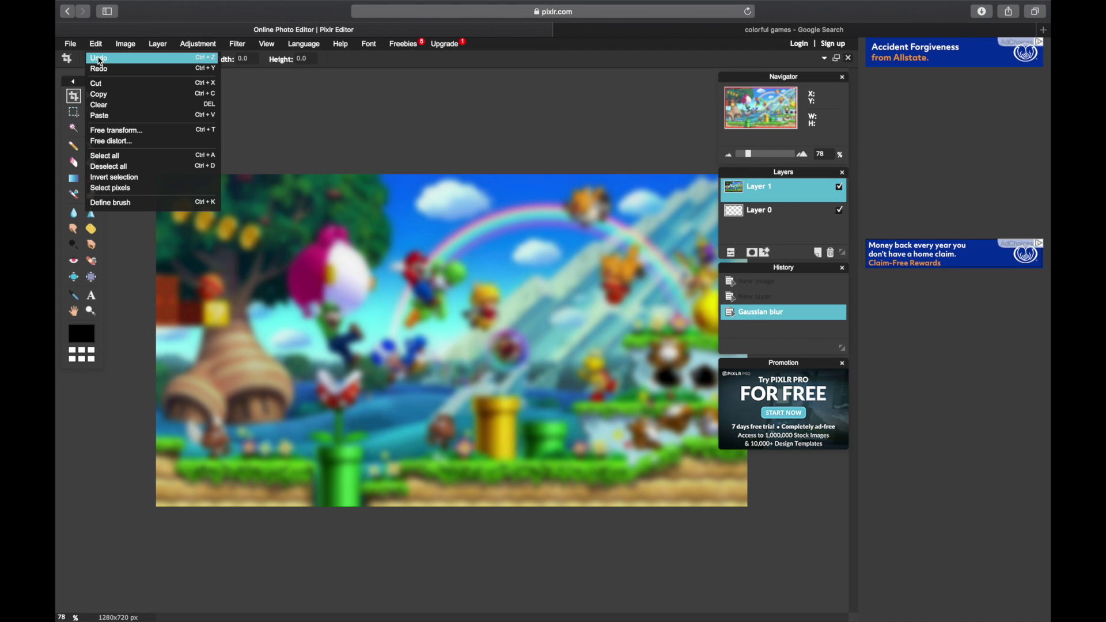
{"action": "left_click", "coordinate": [99, 59]}
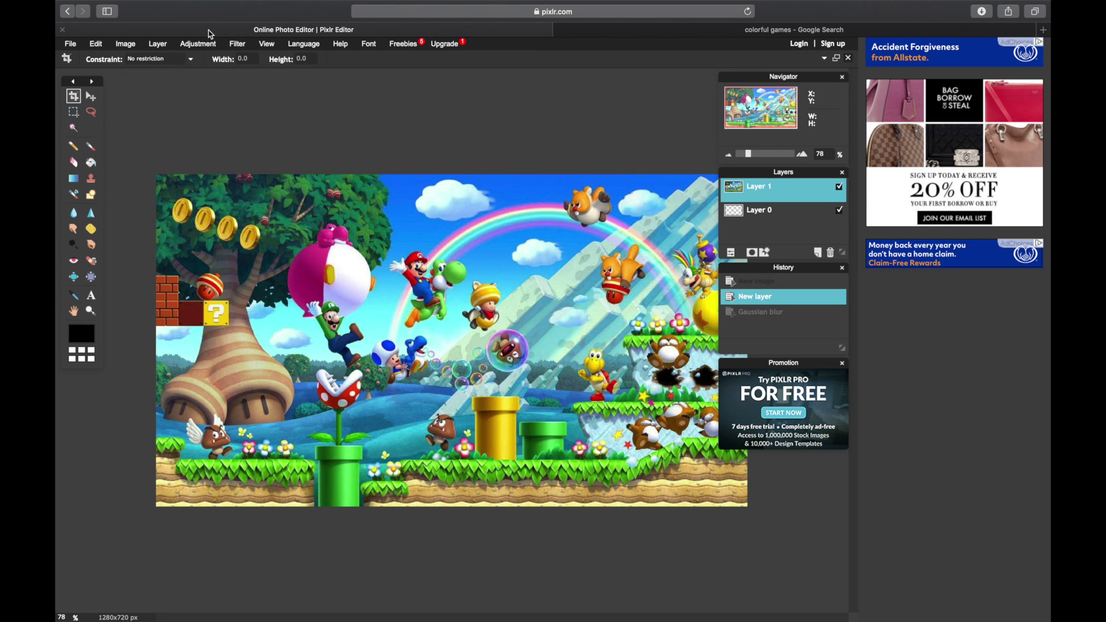
{"action": "key", "text": "ctrl+y"}
{"action": "left_click", "coordinate": [198, 44]}
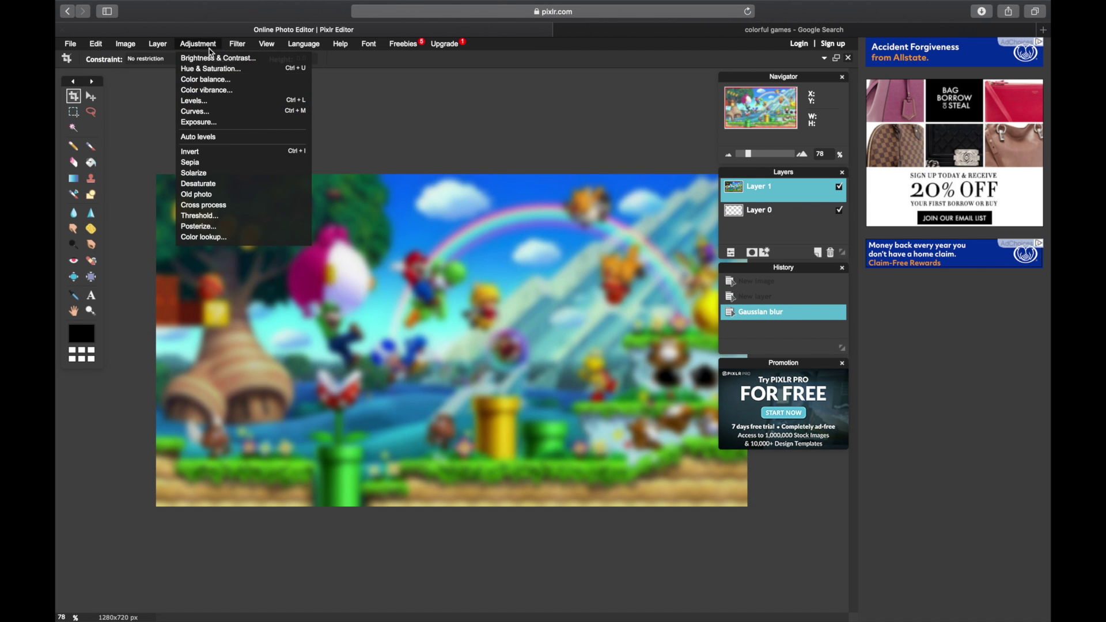
{"action": "left_click", "coordinate": [237, 44]}
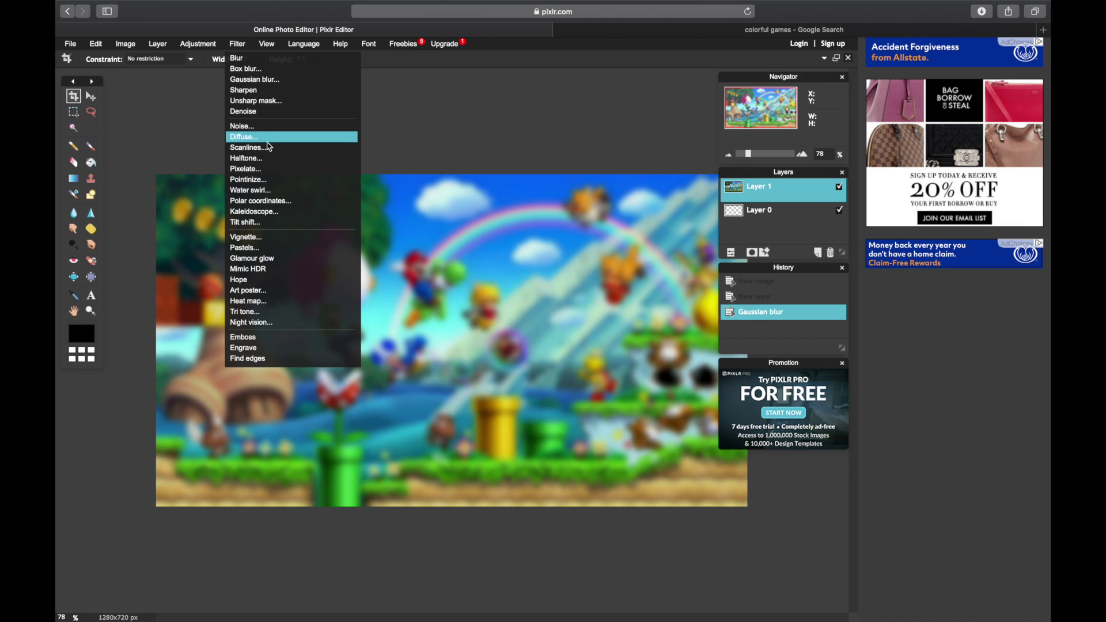
{"action": "left_click", "coordinate": [261, 128]}
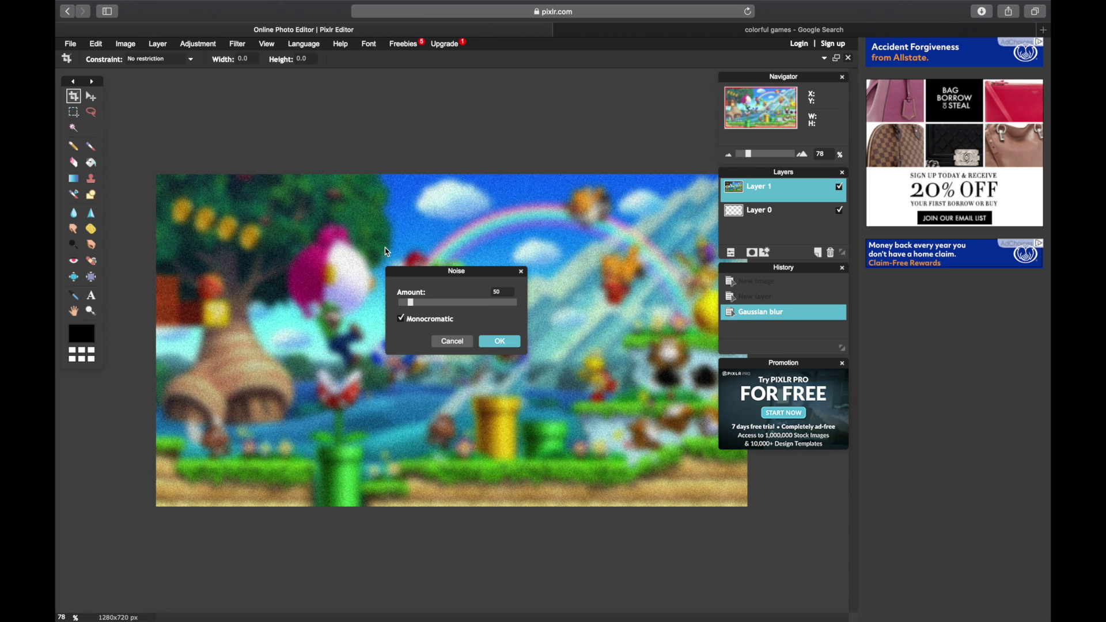
{"action": "left_click_drag", "start_coordinate": [411, 302], "coordinate": [482, 310]}
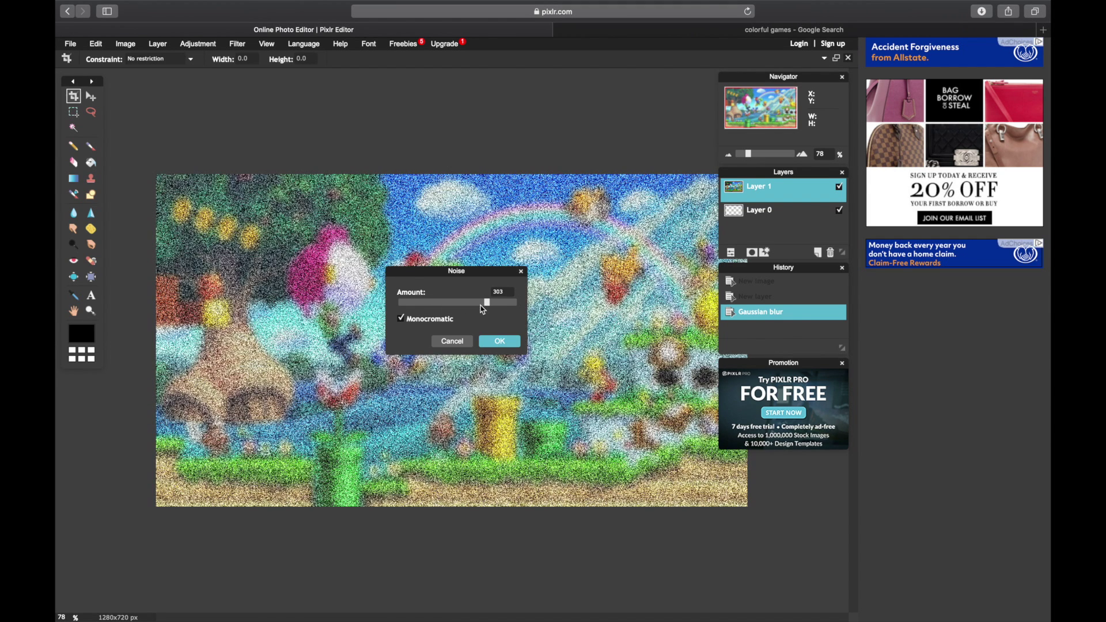
{"action": "left_click", "coordinate": [437, 343]}
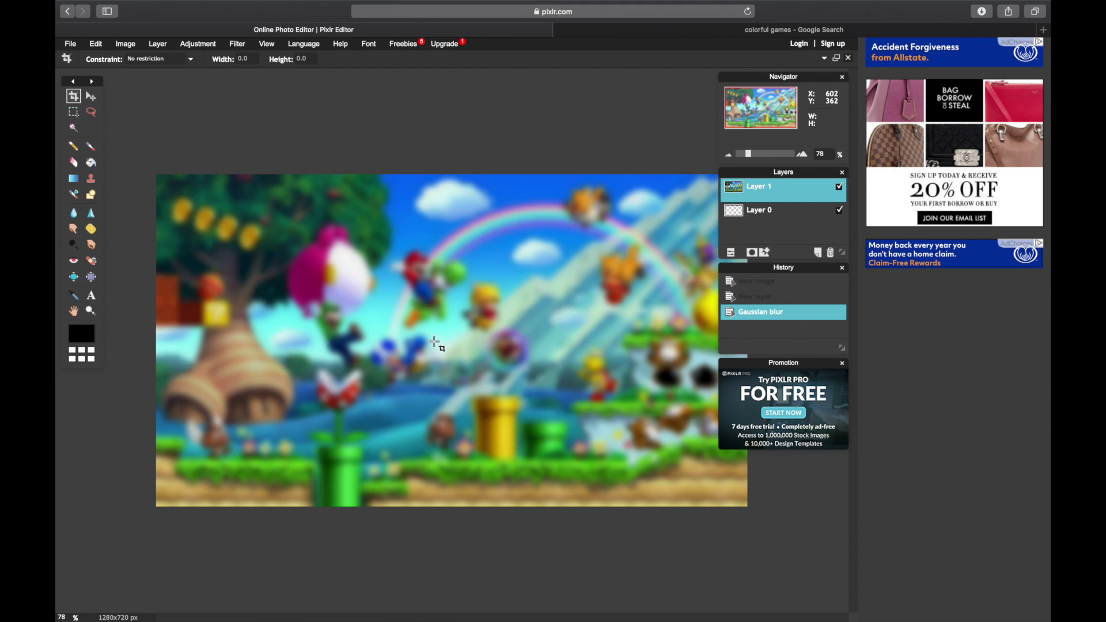
{"action": "left_click", "coordinate": [246, 49]}
{"action": "left_click", "coordinate": [245, 148]}
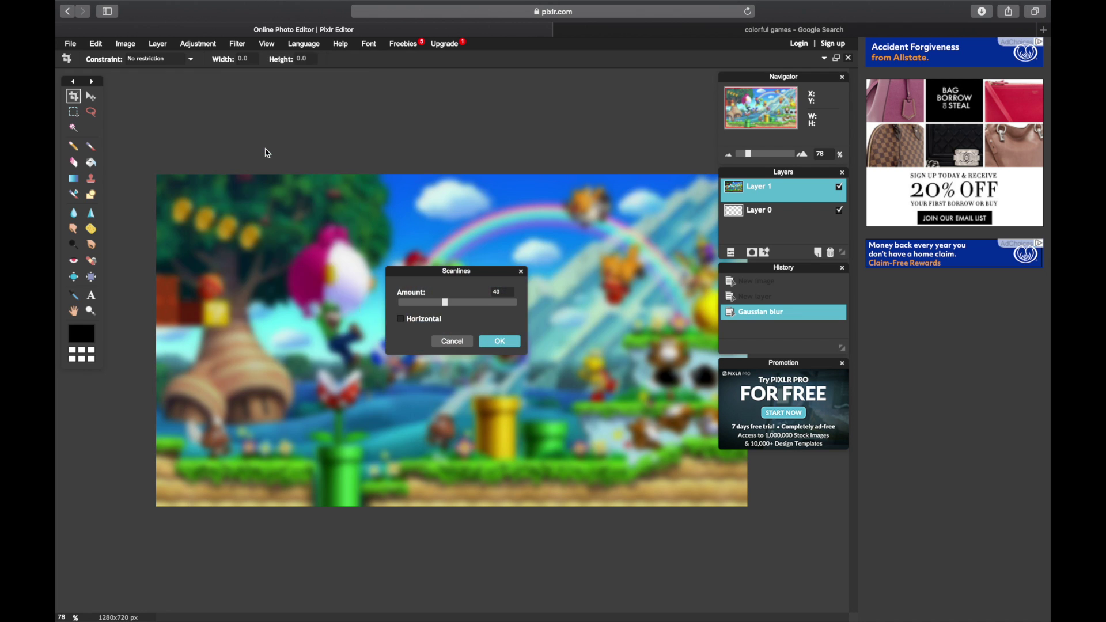
{"action": "left_click", "coordinate": [448, 340]}
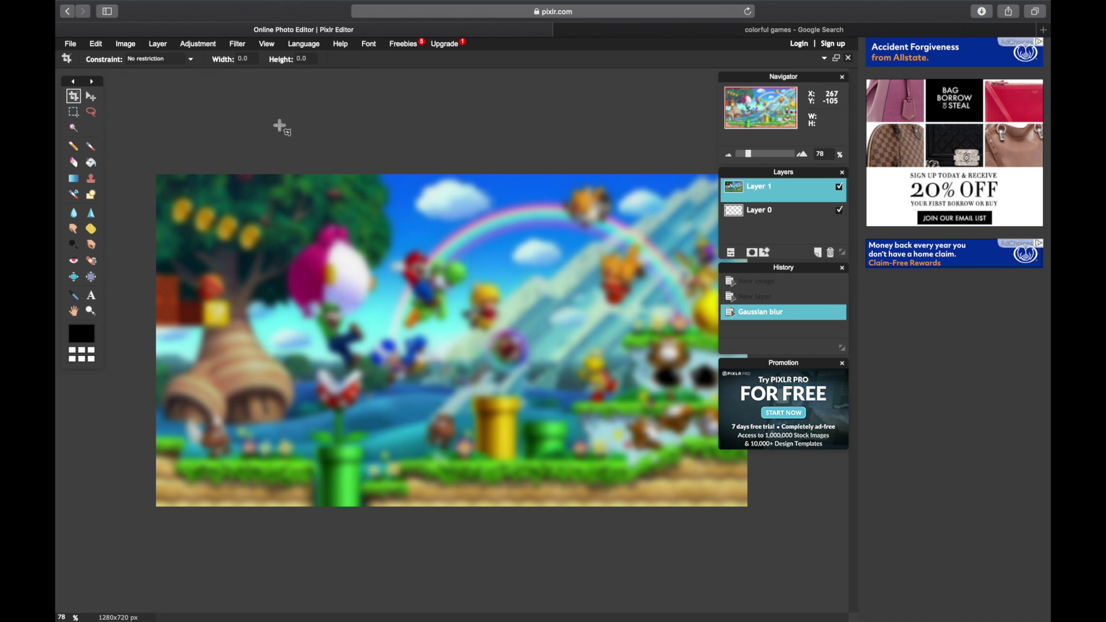
Apply the Solarize adjustment to the blurred picture layer.
{"action": "left_click", "coordinate": [237, 43]}
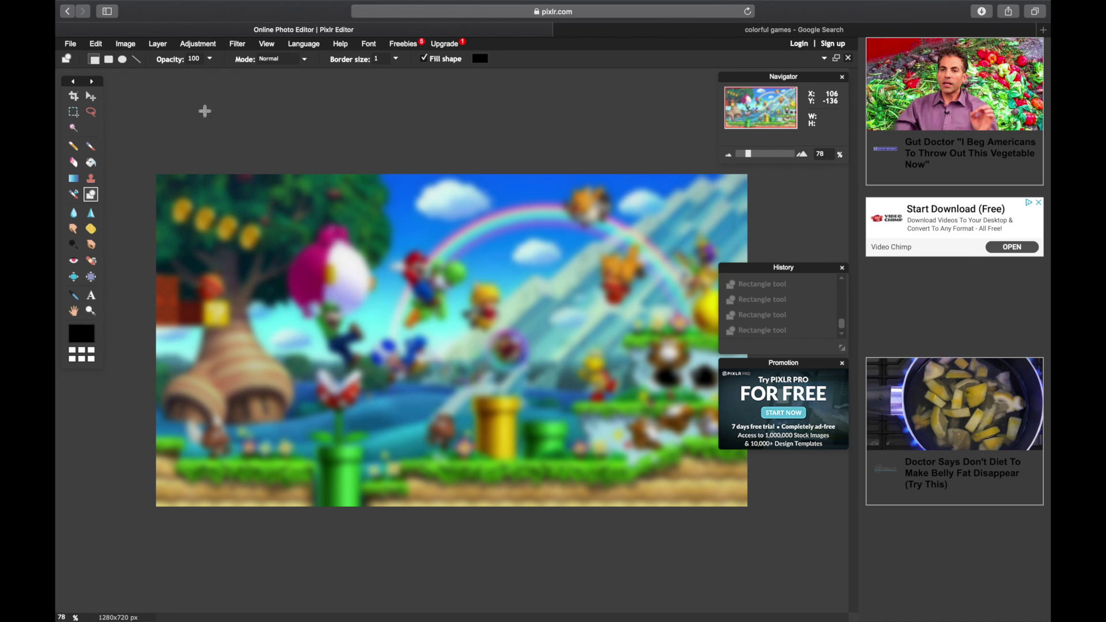
{"action": "left_click", "coordinate": [210, 50]}
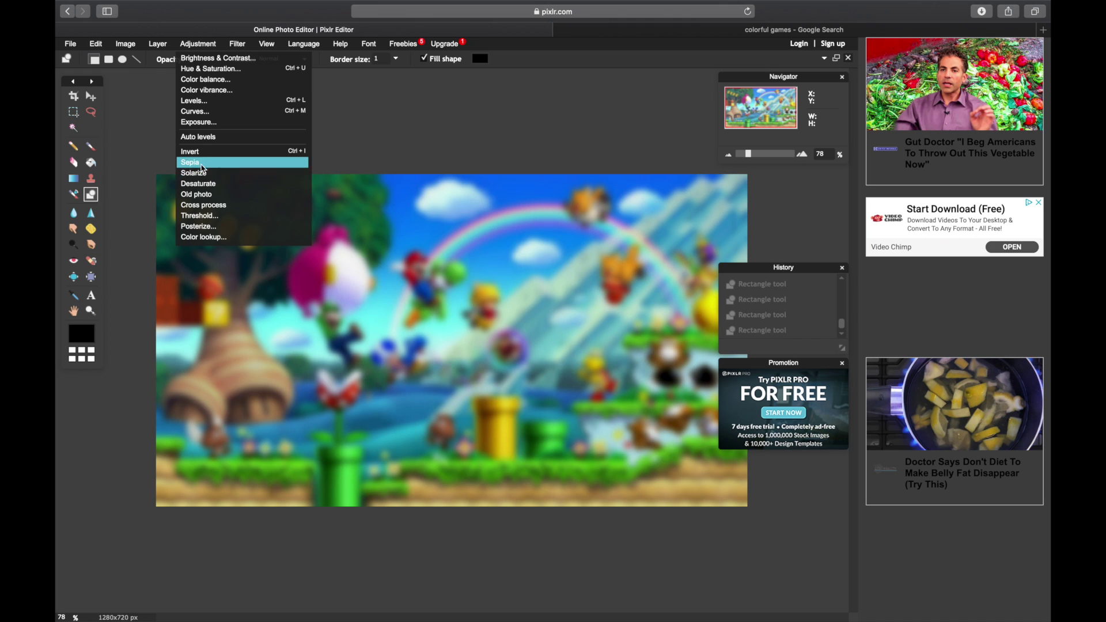
{"action": "left_click", "coordinate": [217, 179]}
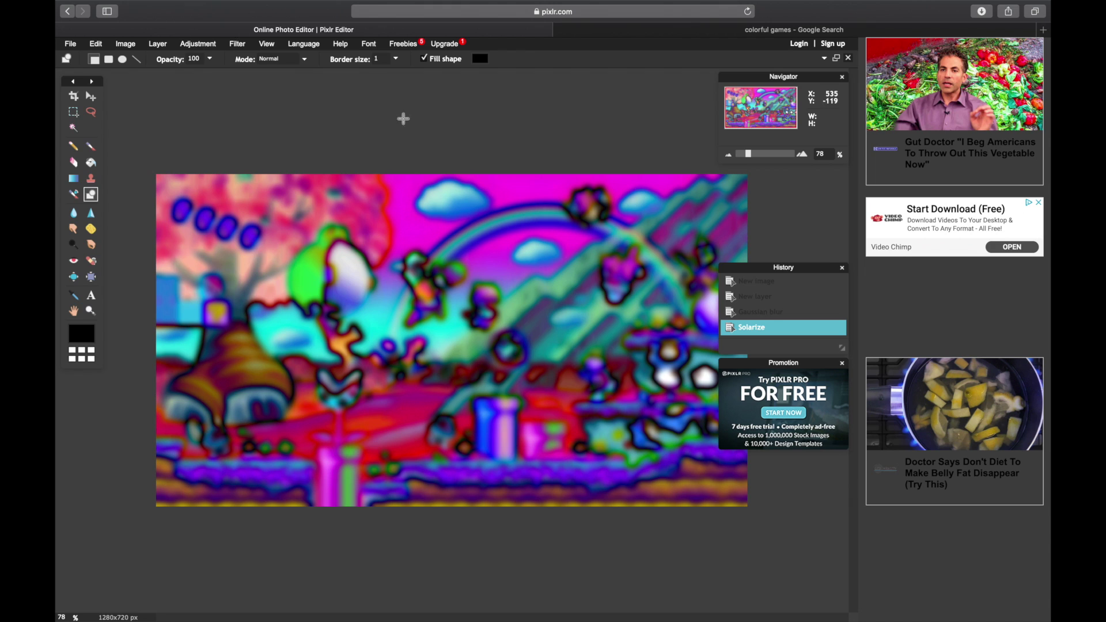
{"action": "left_click_drag", "start_coordinate": [838, 241], "coordinate": [820, 232]}
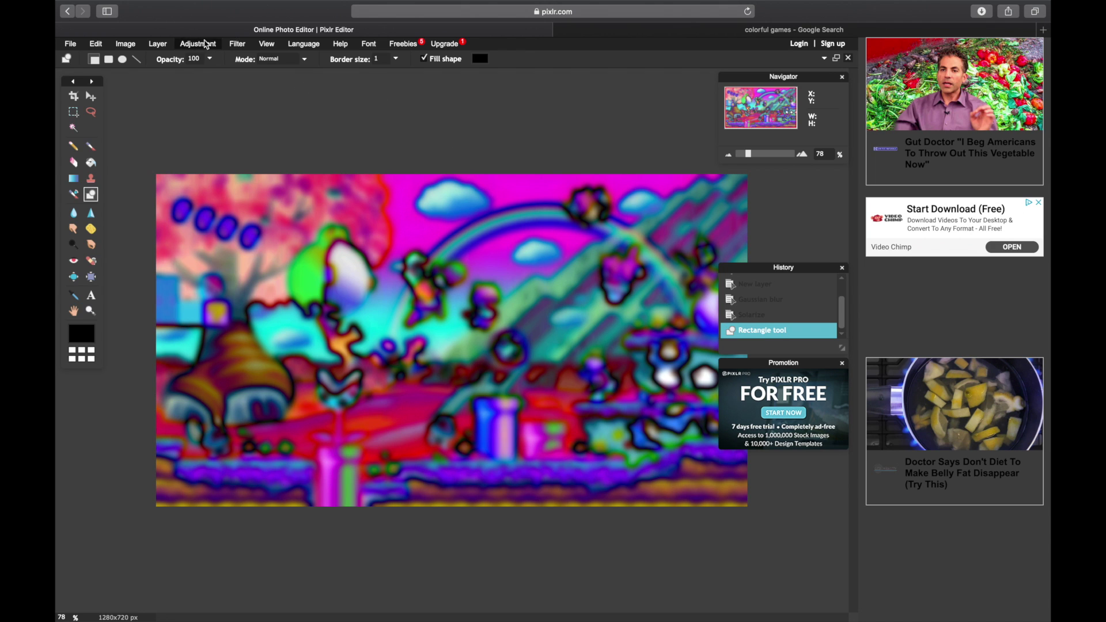
Add a new layer and draw filled black rectangles along the canvas edges to form a thin border.
{"action": "left_click", "coordinate": [157, 46]}
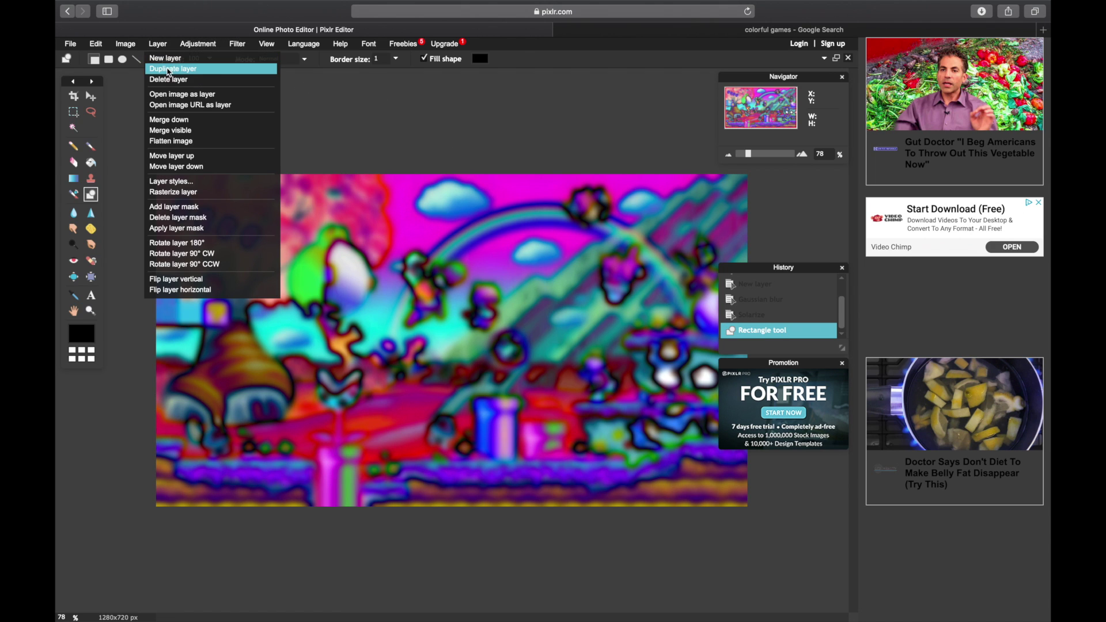
{"action": "left_click", "coordinate": [174, 61]}
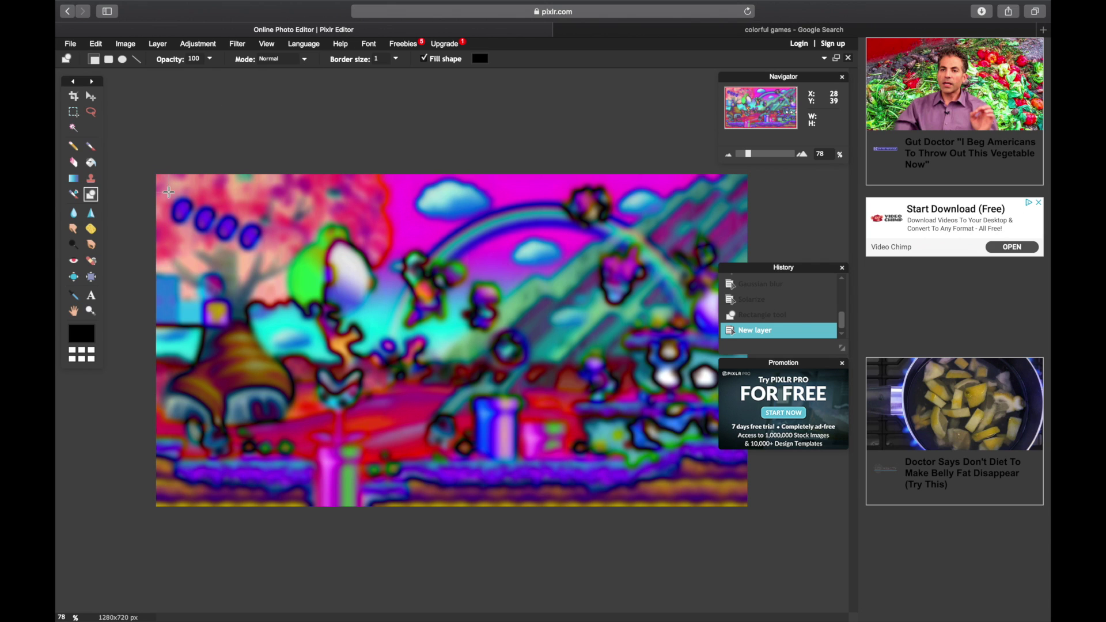
{"action": "left_click_drag", "start_coordinate": [168, 192], "coordinate": [168, 521]}
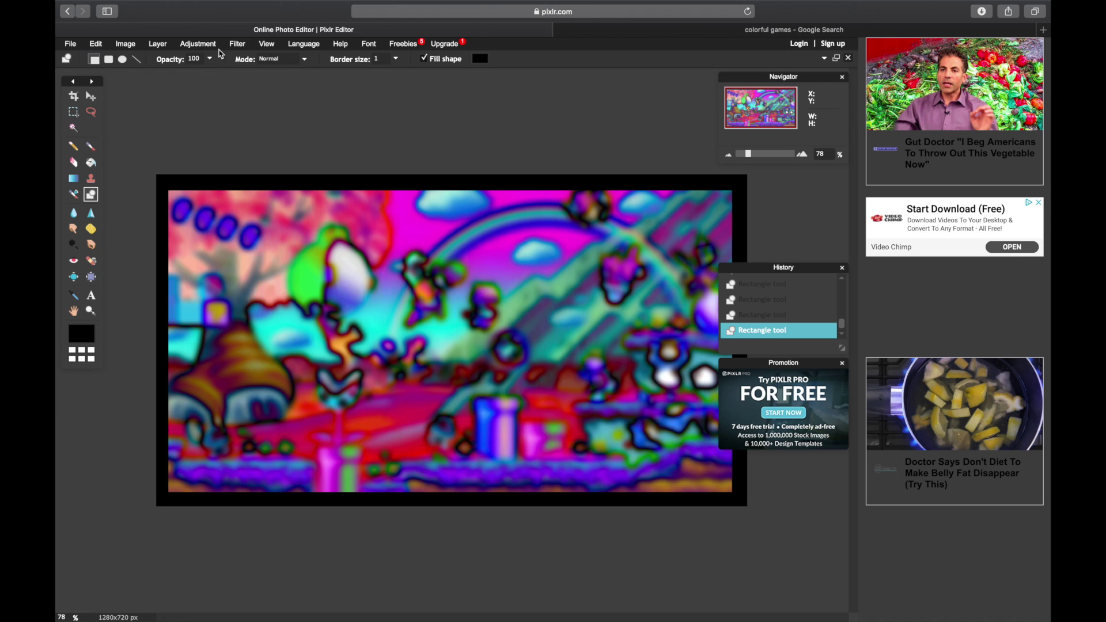
Apply a Gaussian blur with an amount of 250 to the black border layer.
{"action": "left_click", "coordinate": [197, 44]}
{"action": "left_click", "coordinate": [242, 44]}
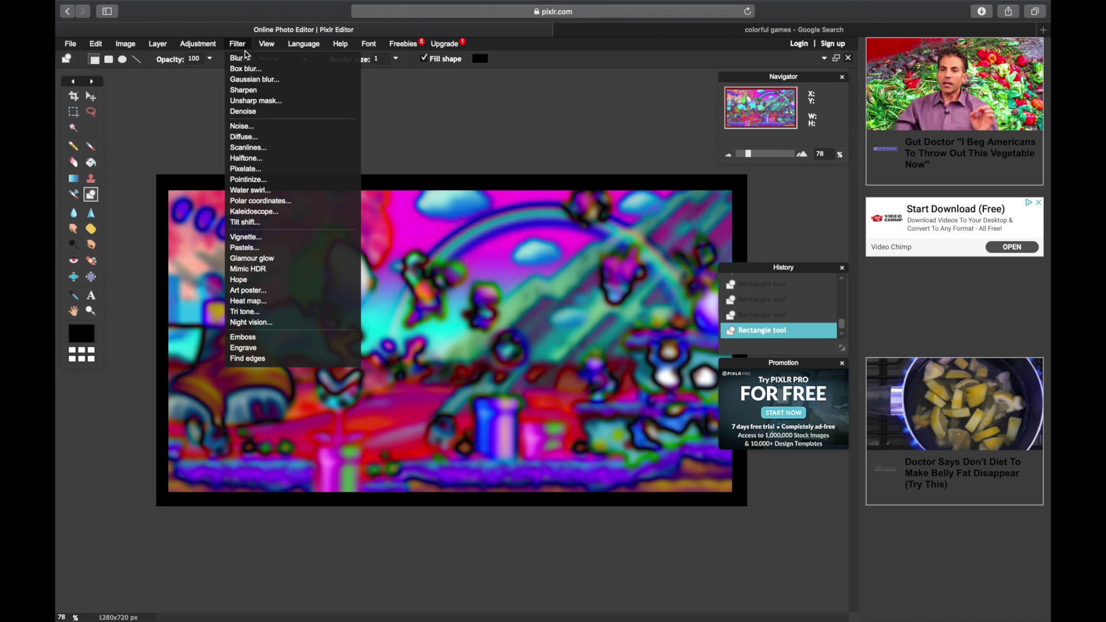
{"action": "left_click", "coordinate": [252, 79]}
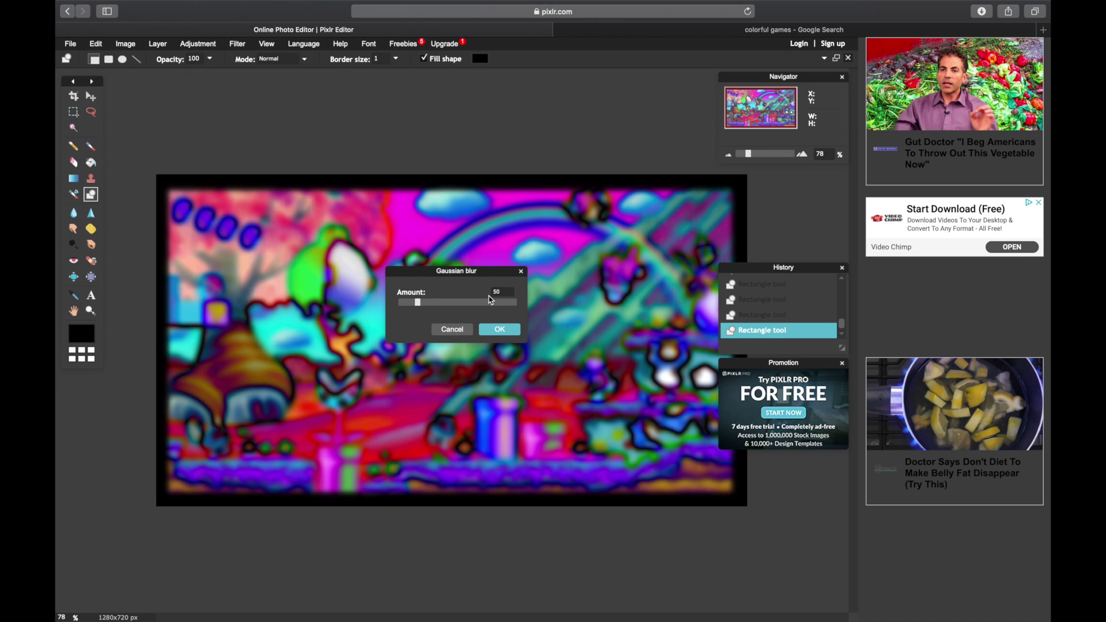
{"action": "left_click_drag", "start_coordinate": [514, 305], "coordinate": [553, 298]}
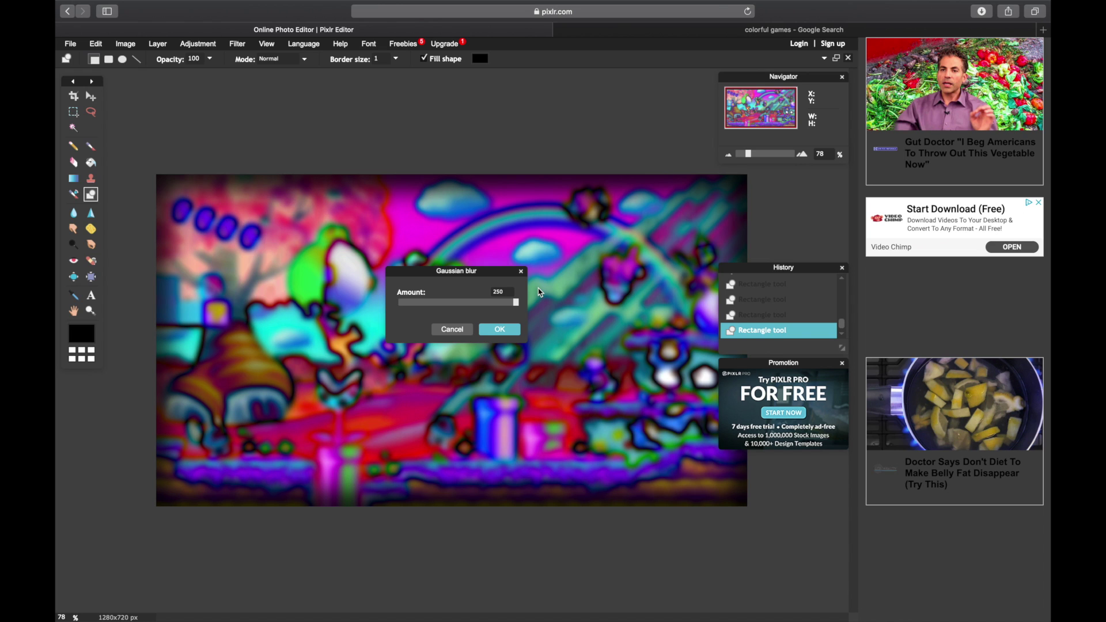
{"action": "key", "text": "Return"}
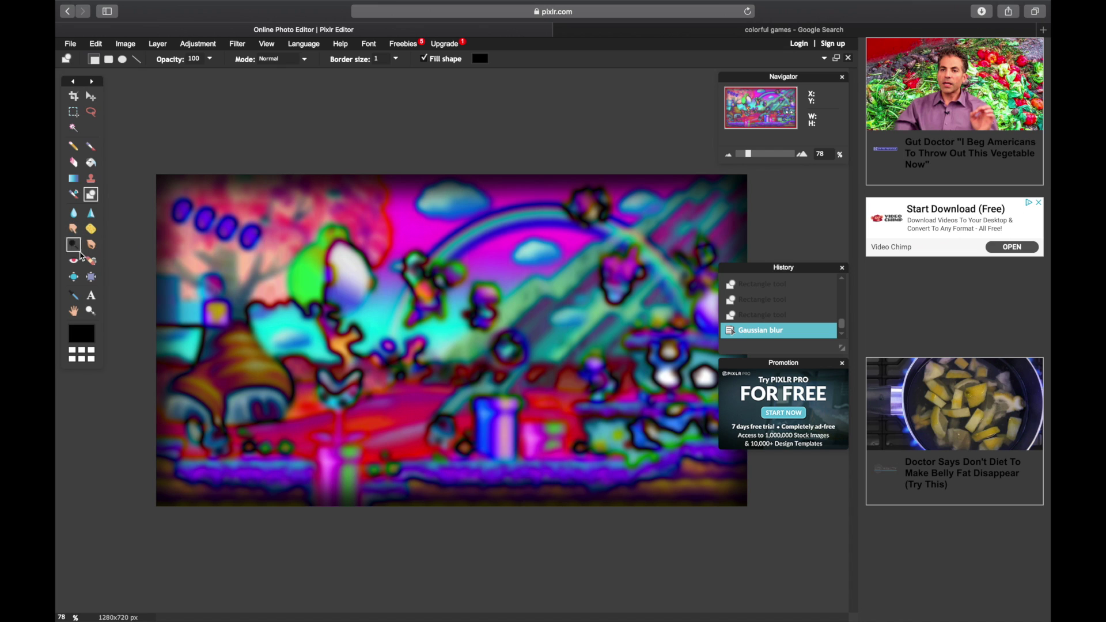
Activate the Text tool, and open dafont.com in a new browser tab.
{"action": "left_click", "coordinate": [90, 295]}
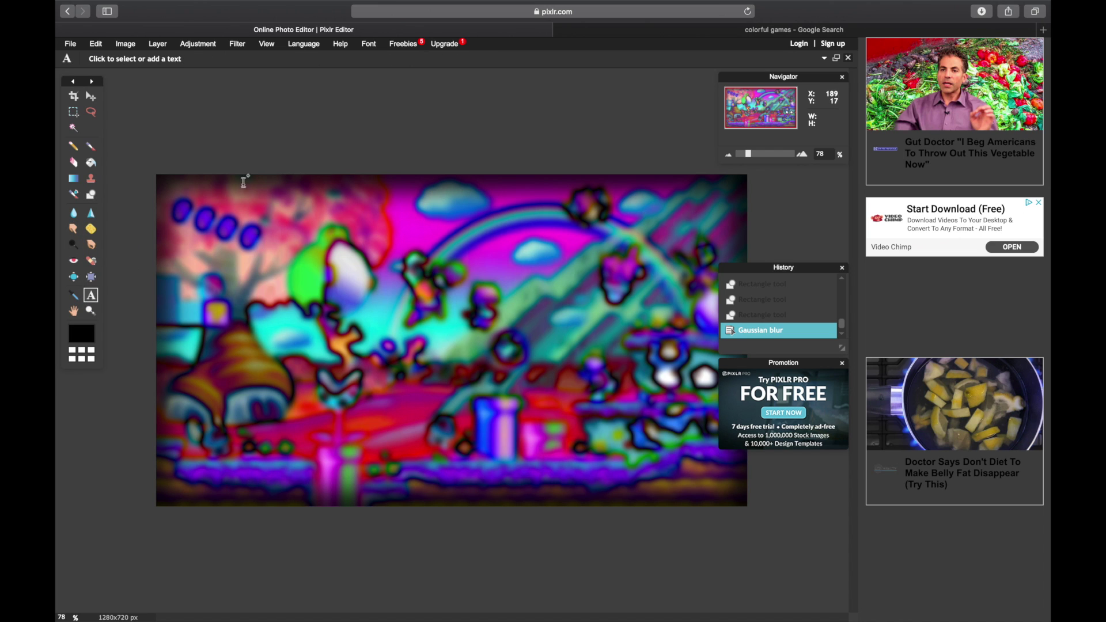
{"action": "left_click", "coordinate": [1045, 28]}
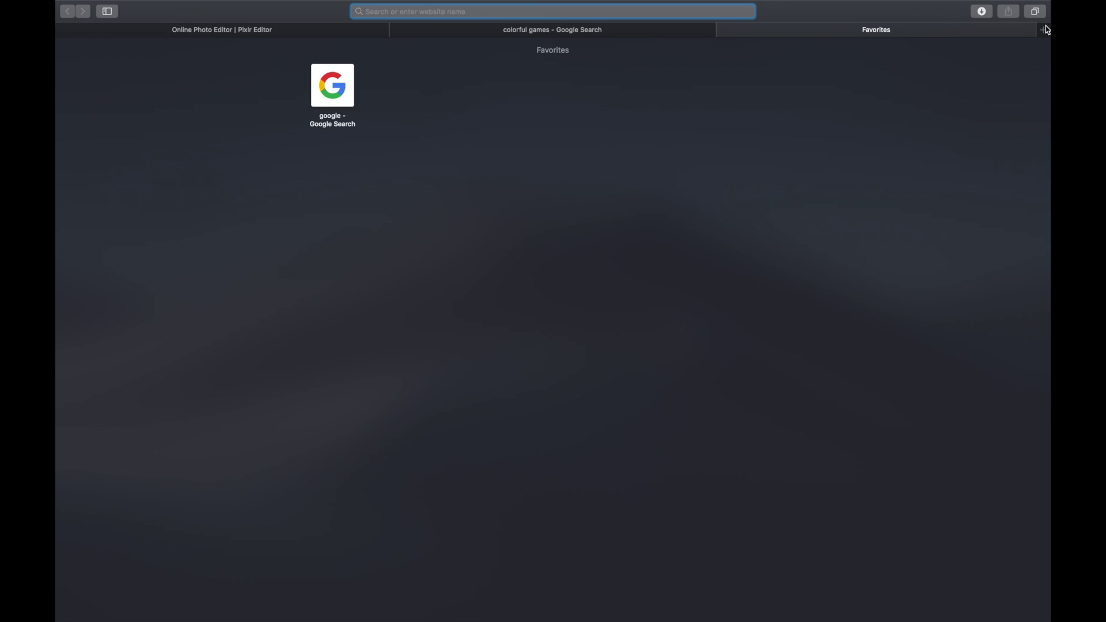
{"action": "type", "text": "da"}
{"action": "key", "text": "Return"}
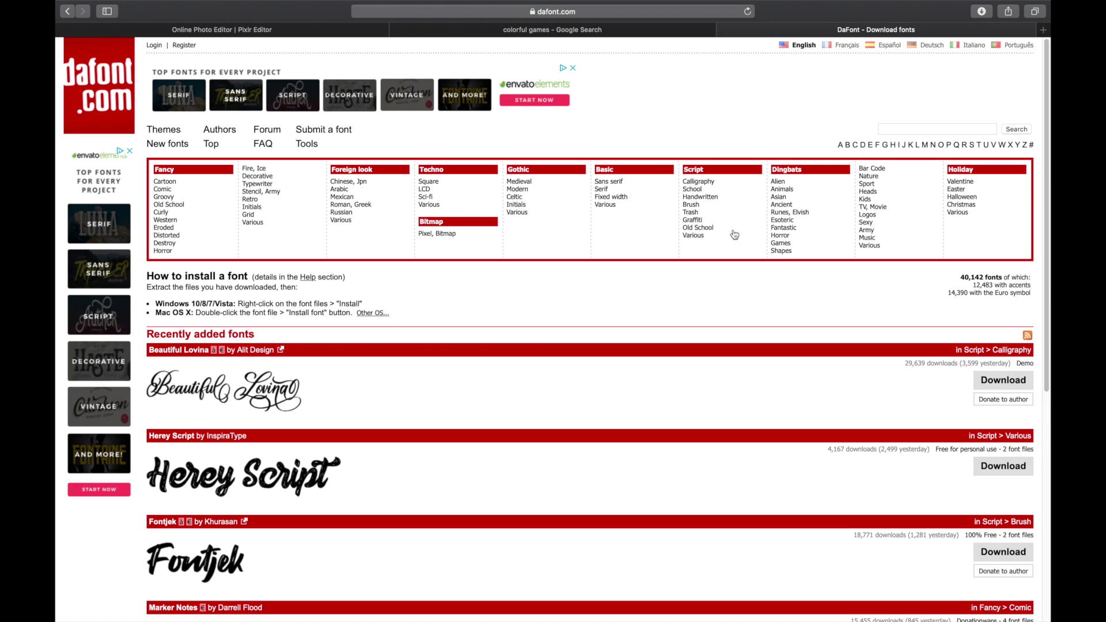
Browse the recently added fonts and download the Marker Notes font.
{"action": "scroll", "coordinate": [526, 340], "scroll_direction": "down", "scroll_amount": 7}
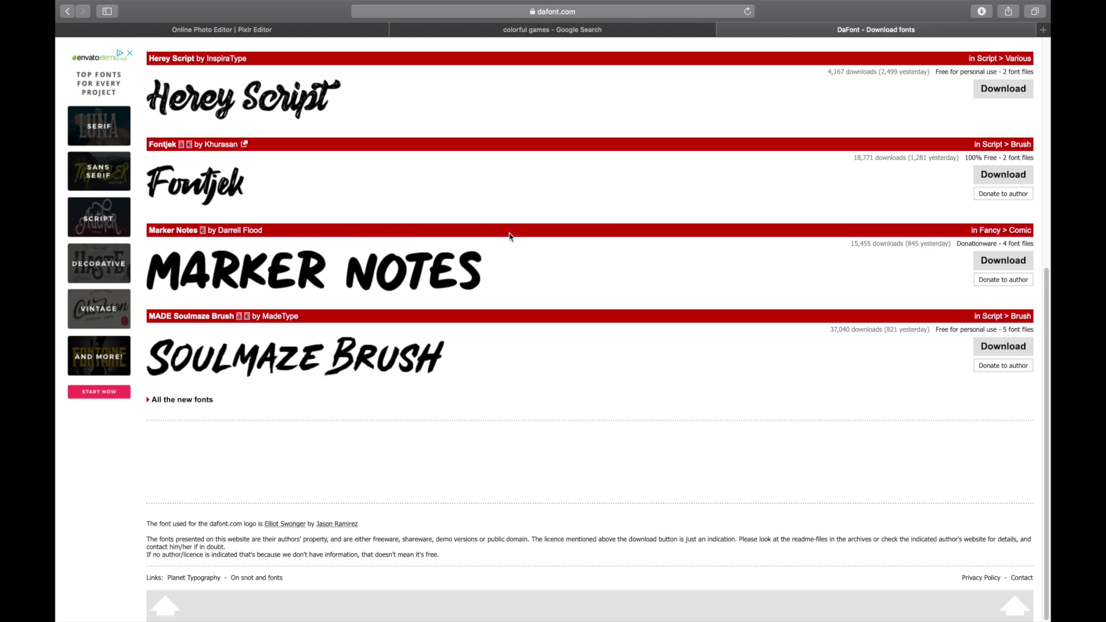
{"action": "scroll", "coordinate": [510, 236], "scroll_direction": "up", "scroll_amount": 2}
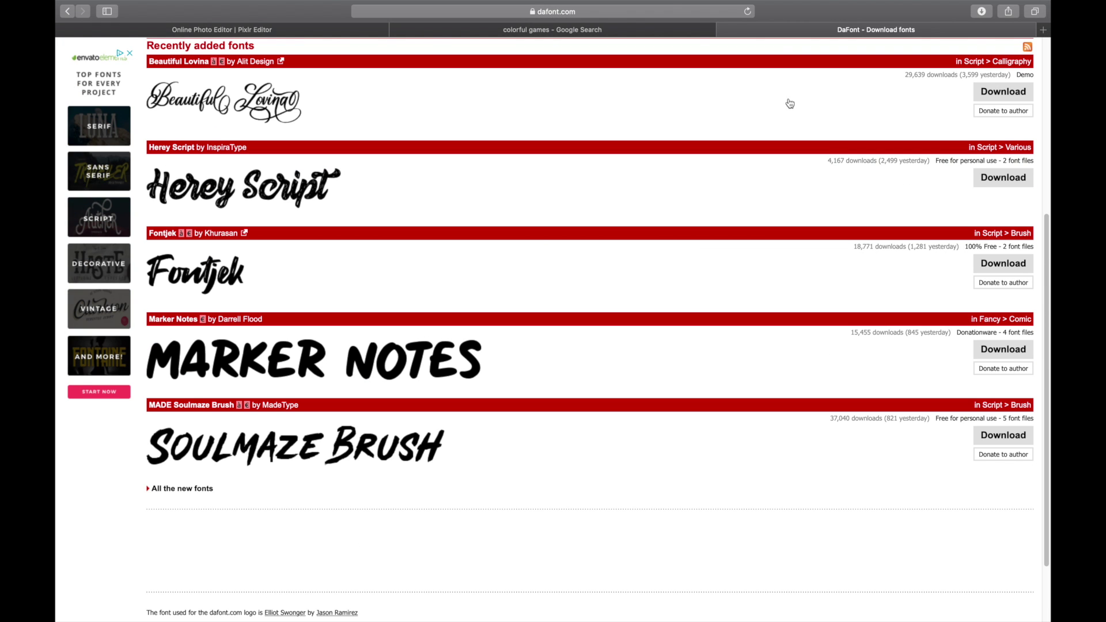
{"action": "scroll", "coordinate": [438, 199], "scroll_direction": "up", "scroll_amount": 5}
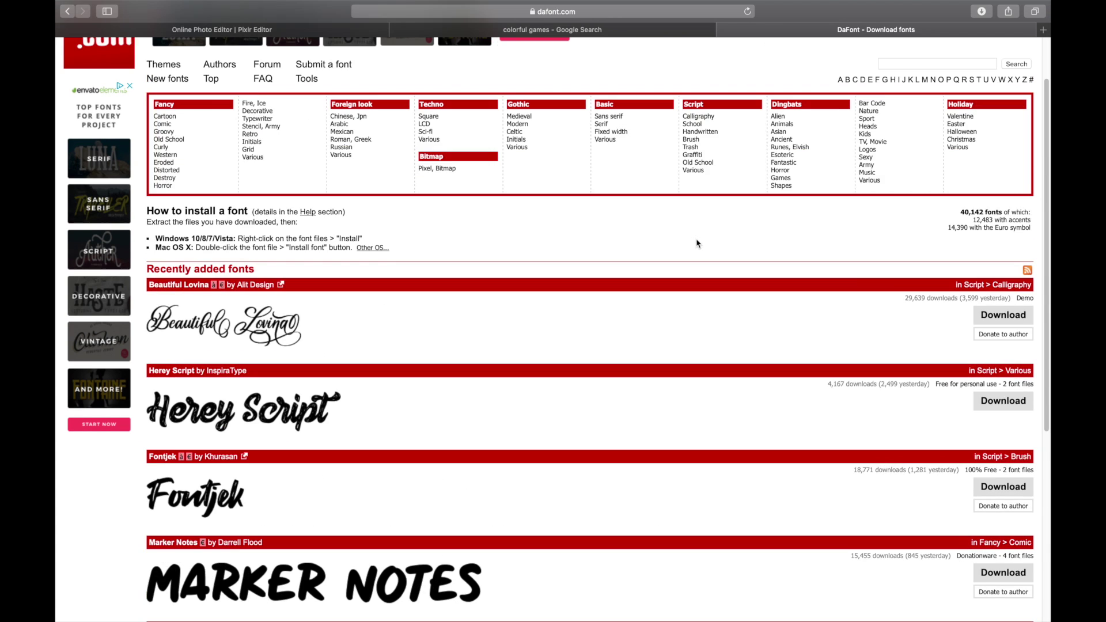
{"action": "scroll", "coordinate": [696, 243], "scroll_direction": "down", "scroll_amount": 3}
{"action": "left_click", "coordinate": [1022, 461]}
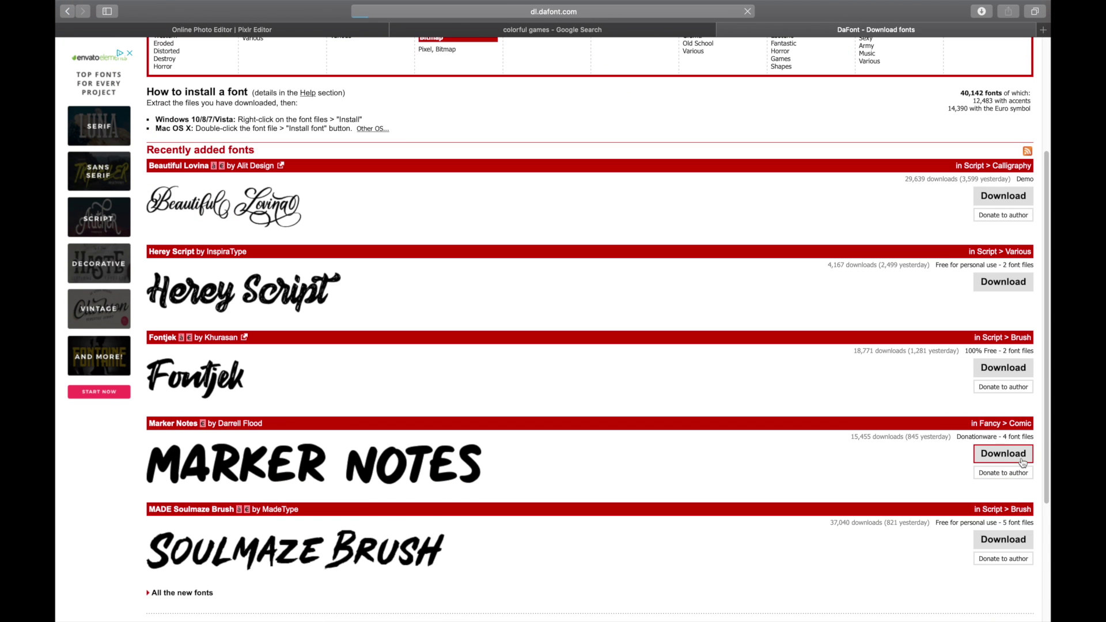
Open the downloaded marker_notes folder and install the Marker Notes Italic font from its OTF file.
{"action": "left_click", "coordinate": [979, 12]}
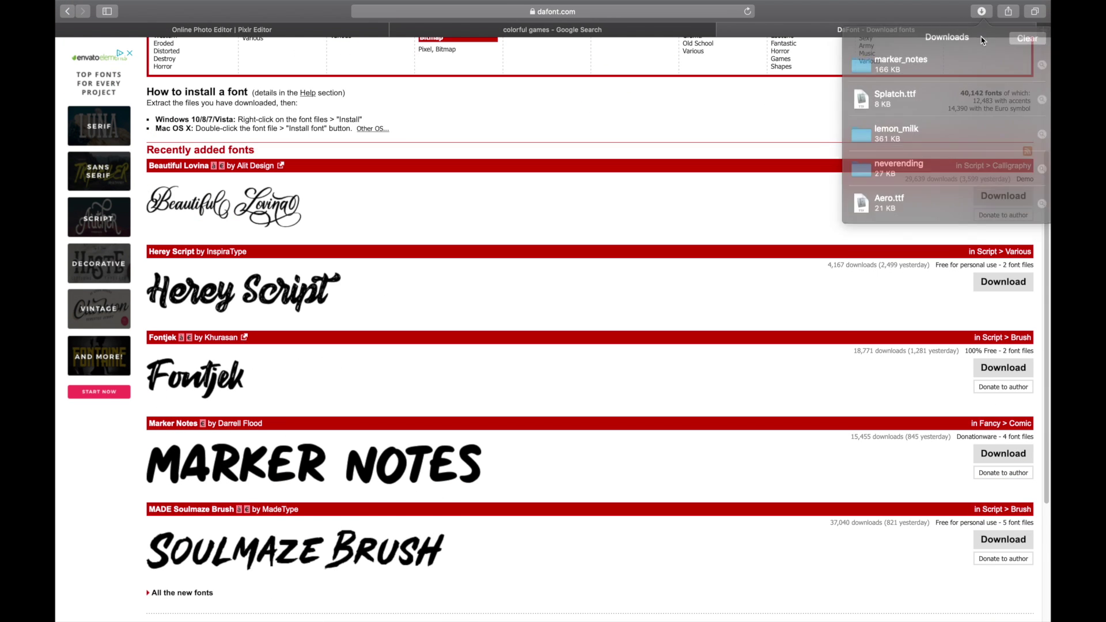
{"action": "double_click", "coordinate": [924, 71]}
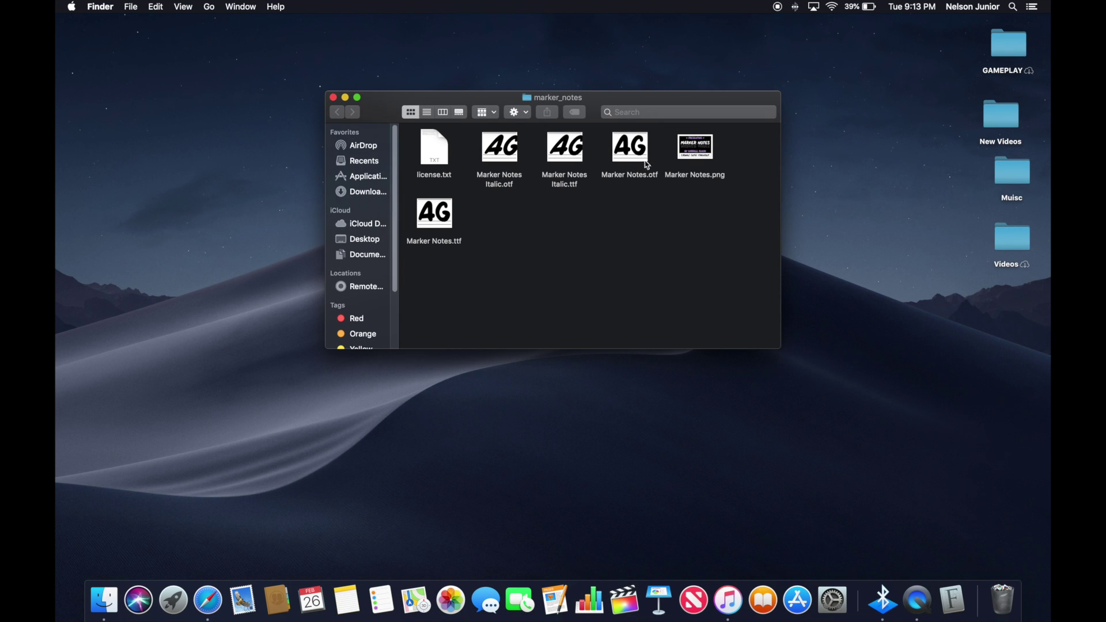
{"action": "double_click", "coordinate": [509, 129]}
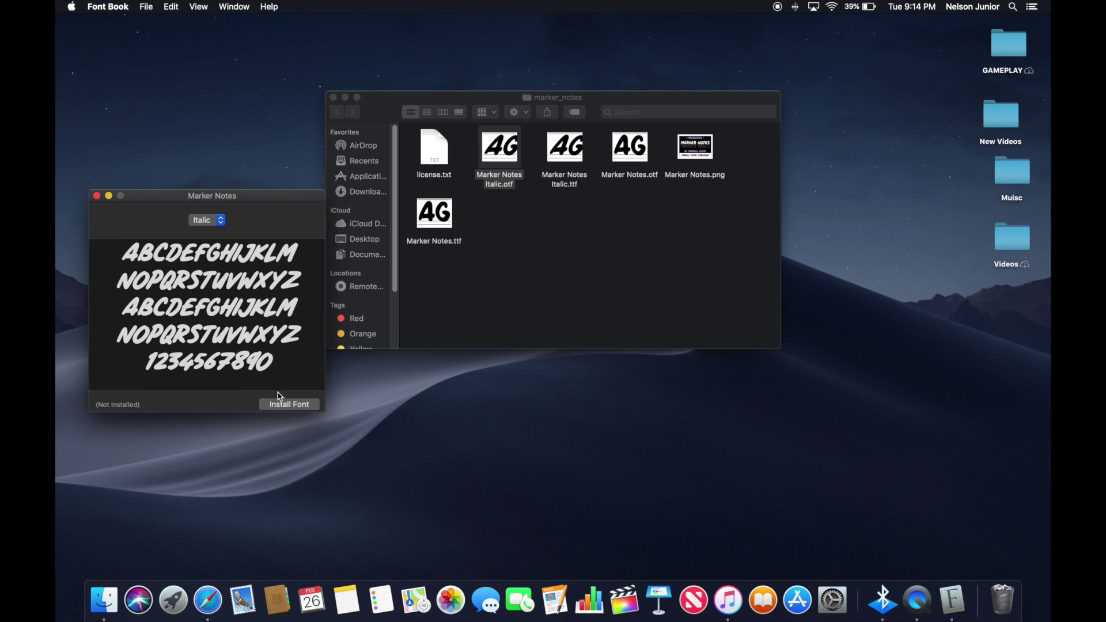
{"action": "left_click", "coordinate": [309, 405]}
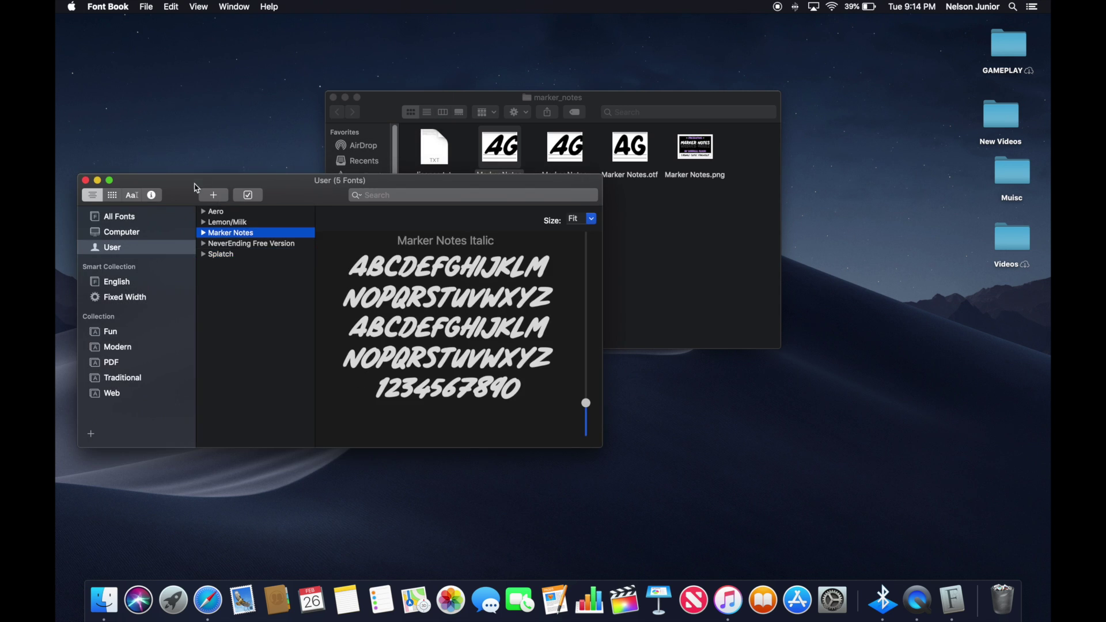
Preview the user-installed fonts, including Aero, Lemon/Milk, Marker Notes and NeverEnding, and close Font Book.
{"action": "left_click", "coordinate": [212, 212]}
{"action": "left_click", "coordinate": [271, 221]}
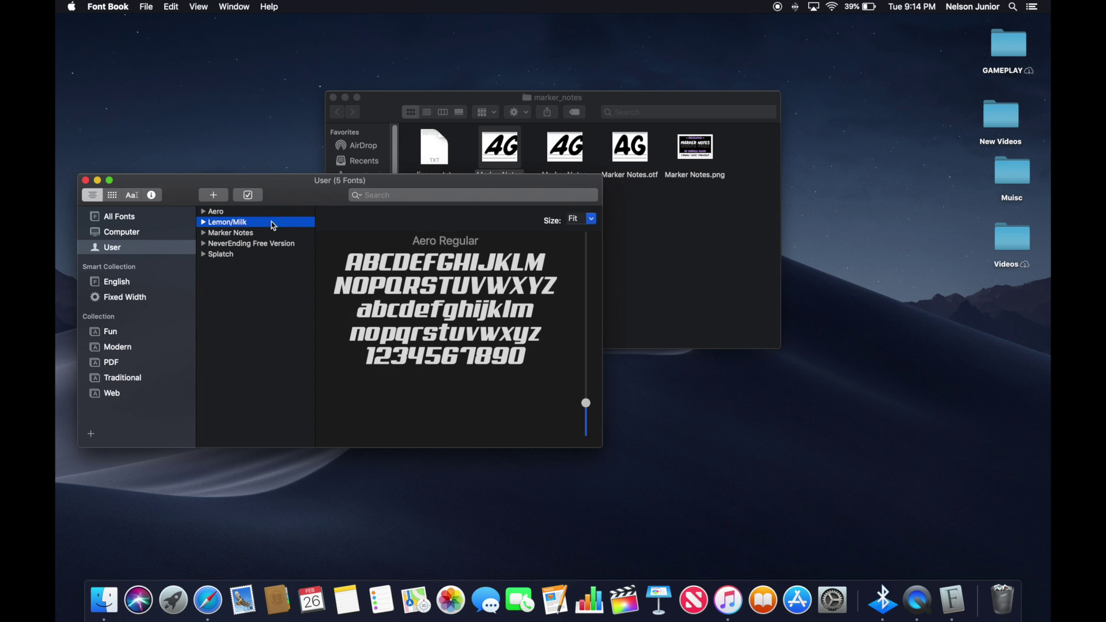
{"action": "left_click", "coordinate": [267, 233]}
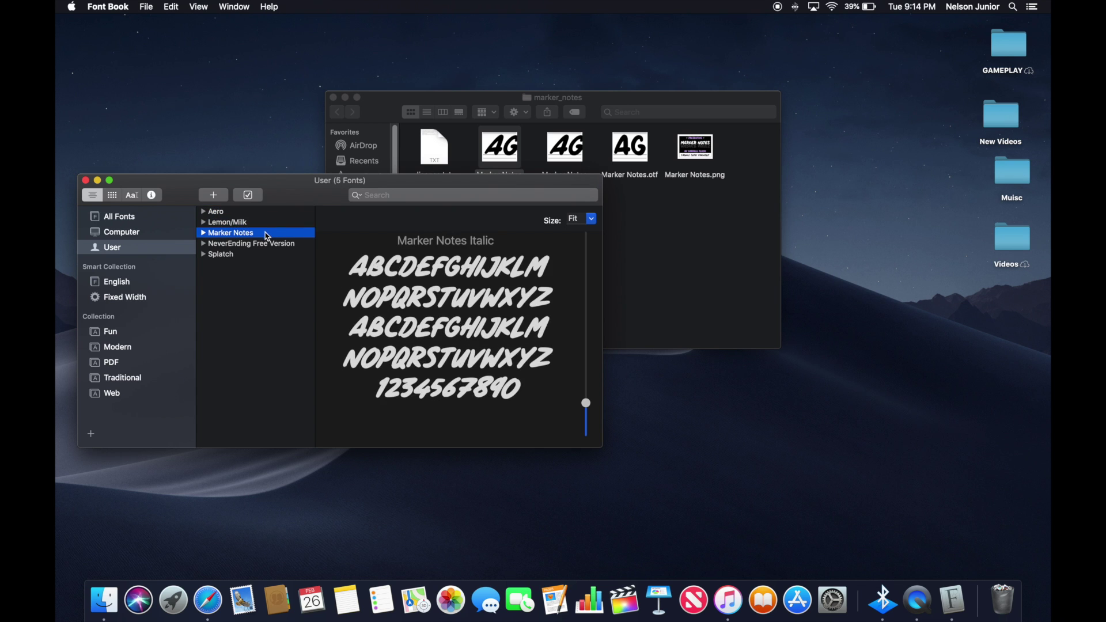
{"action": "left_click", "coordinate": [265, 243]}
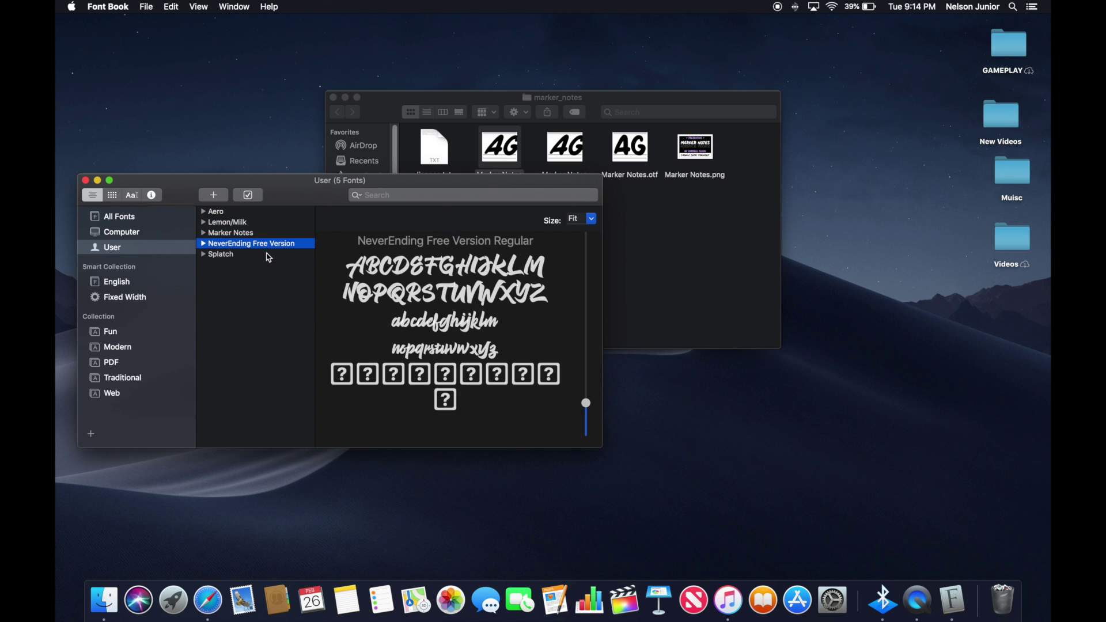
{"action": "left_click", "coordinate": [268, 255]}
{"action": "left_click", "coordinate": [254, 234]}
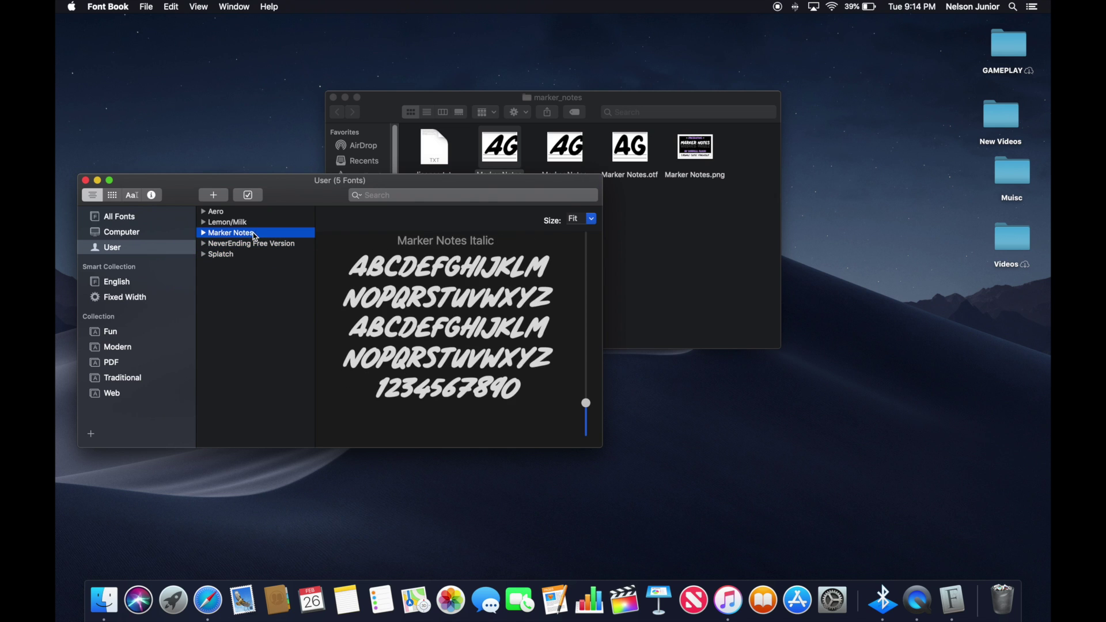
{"action": "left_click", "coordinate": [255, 225]}
{"action": "left_click", "coordinate": [259, 212]}
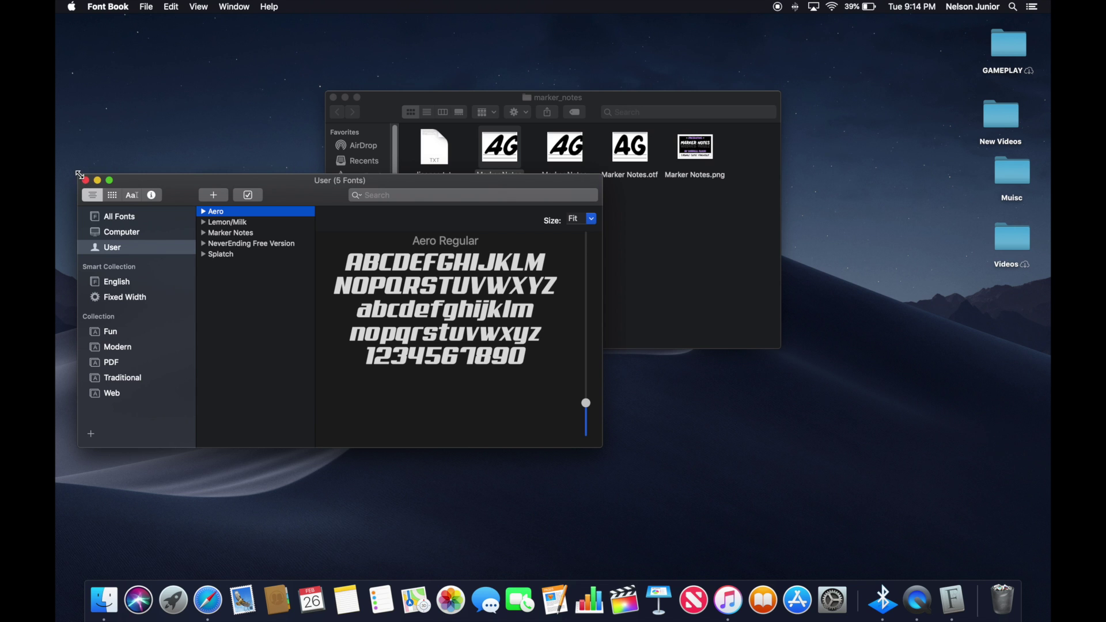
{"action": "left_click", "coordinate": [86, 181]}
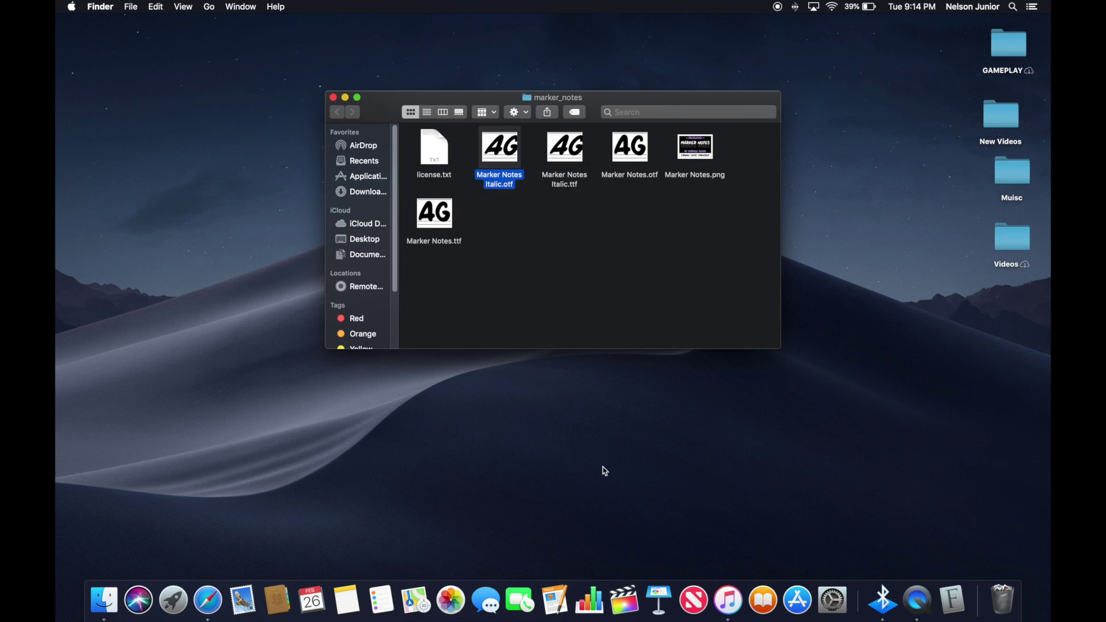
Return to Pixlr Editor in the browser and add the text "How To" near the canvas's upper-left corner.
{"action": "left_click", "coordinate": [208, 599]}
{"action": "left_click", "coordinate": [306, 33]}
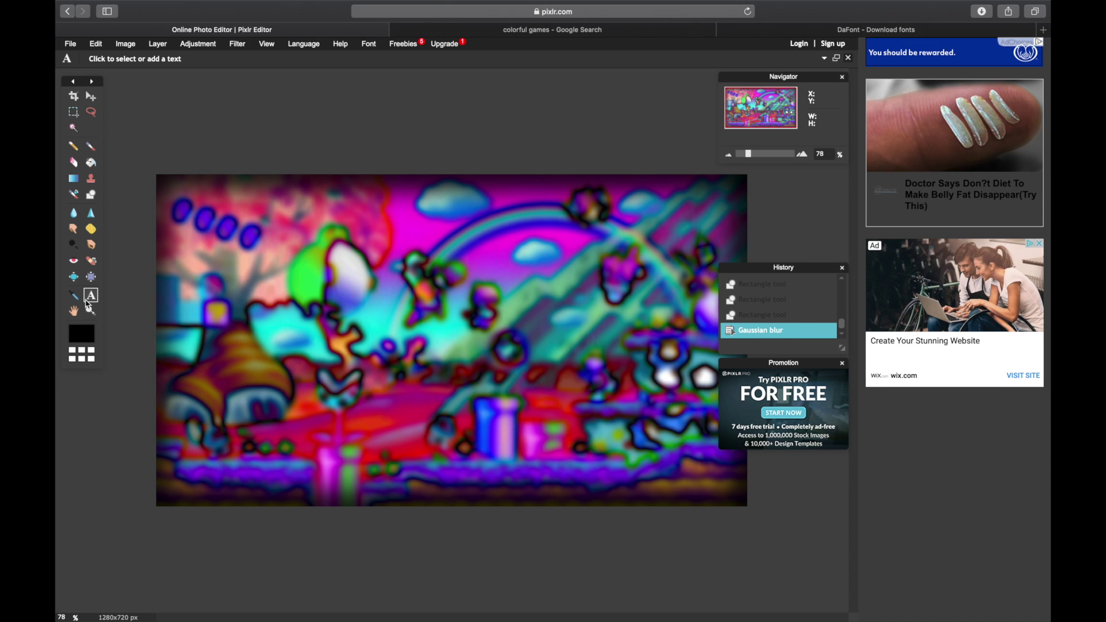
{"action": "left_click", "coordinate": [203, 217]}
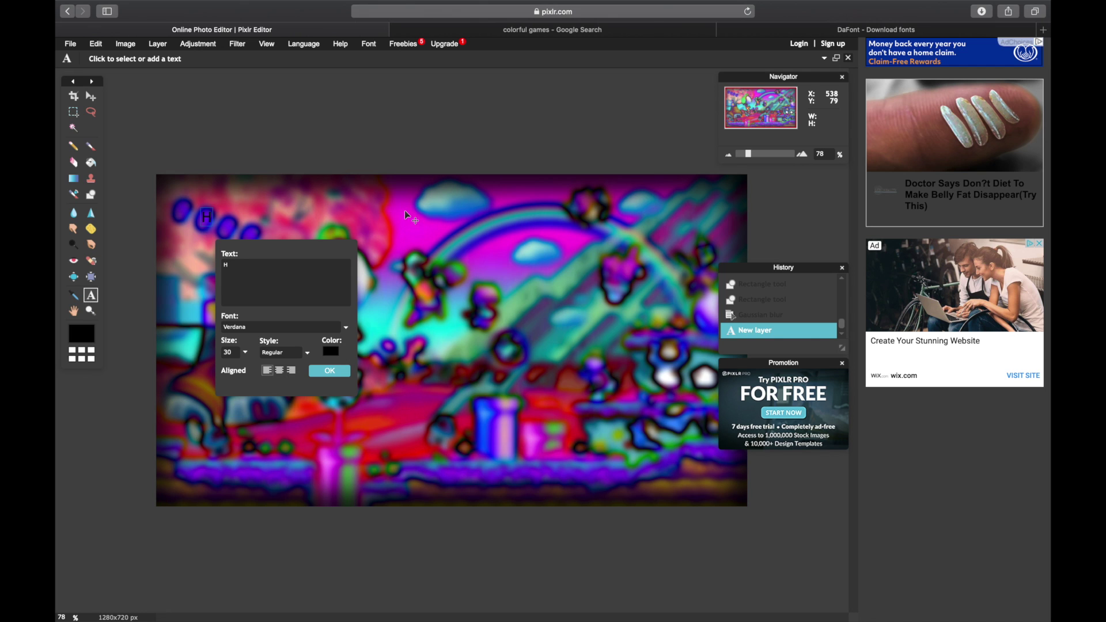
{"action": "type", "text": "ow To"}
Set the "How To" text colour to purple.
{"action": "left_click", "coordinate": [331, 352]}
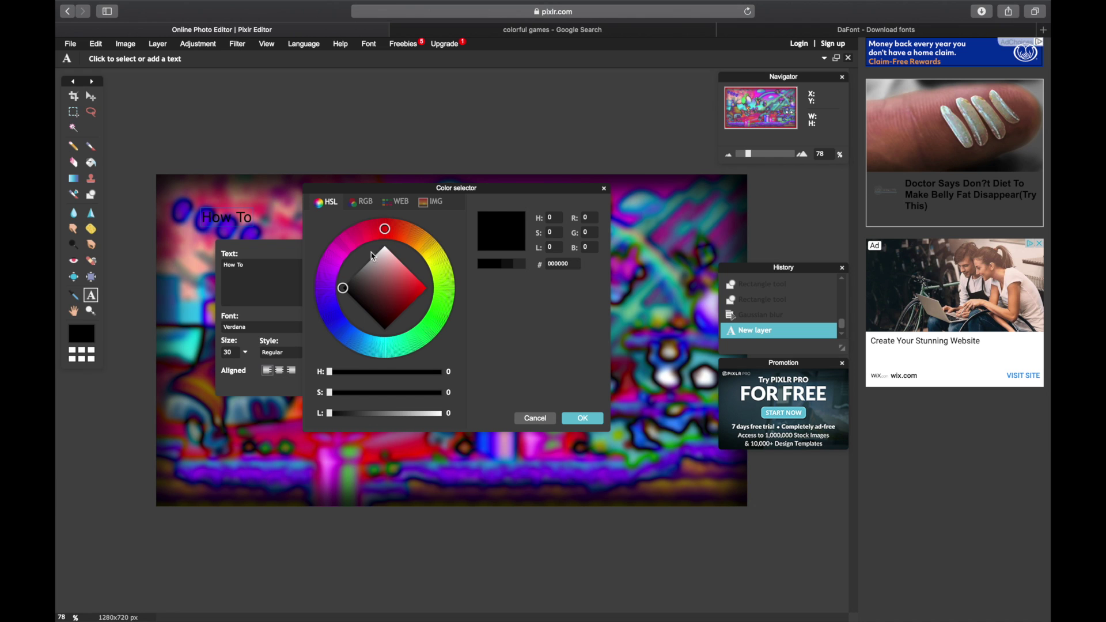
{"action": "mouse_move", "coordinate": [346, 288]}
{"action": "left_mouse_down"}
{"action": "mouse_move", "coordinate": [420, 292]}
{"action": "mouse_move", "coordinate": [410, 287]}
{"action": "left_mouse_up"}
{"action": "left_click", "coordinate": [334, 318]}
{"action": "mouse_move", "coordinate": [359, 327]}
{"action": "left_mouse_down"}
{"action": "mouse_move", "coordinate": [383, 228]}
{"action": "mouse_move", "coordinate": [351, 237]}
{"action": "mouse_move", "coordinate": [329, 278]}
{"action": "mouse_move", "coordinate": [331, 269]}
{"action": "left_mouse_up"}
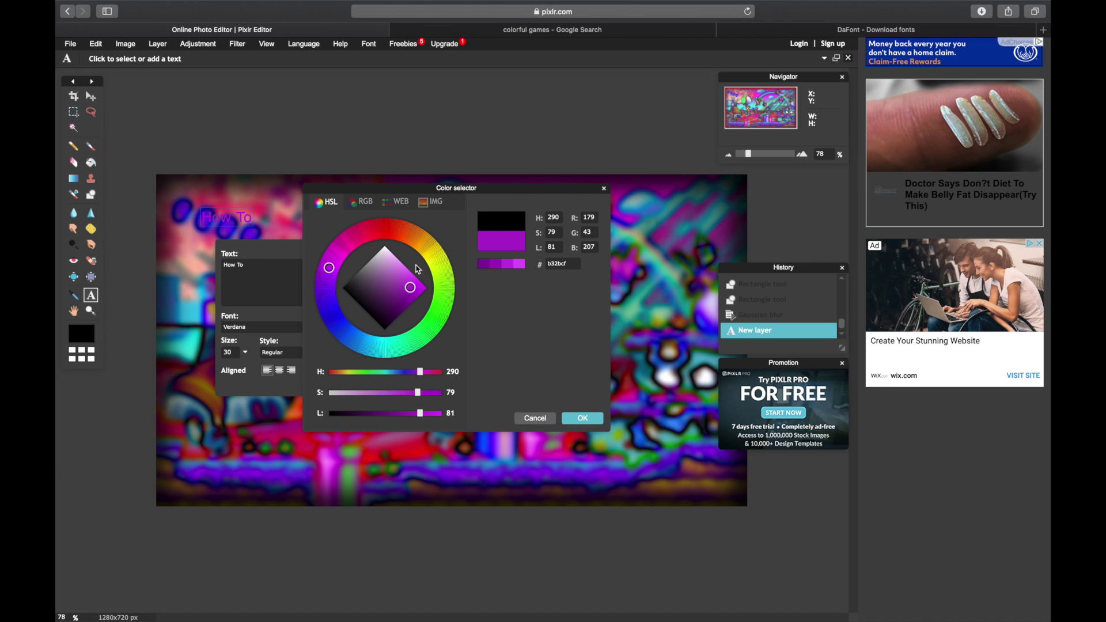
{"action": "left_click", "coordinate": [599, 424]}
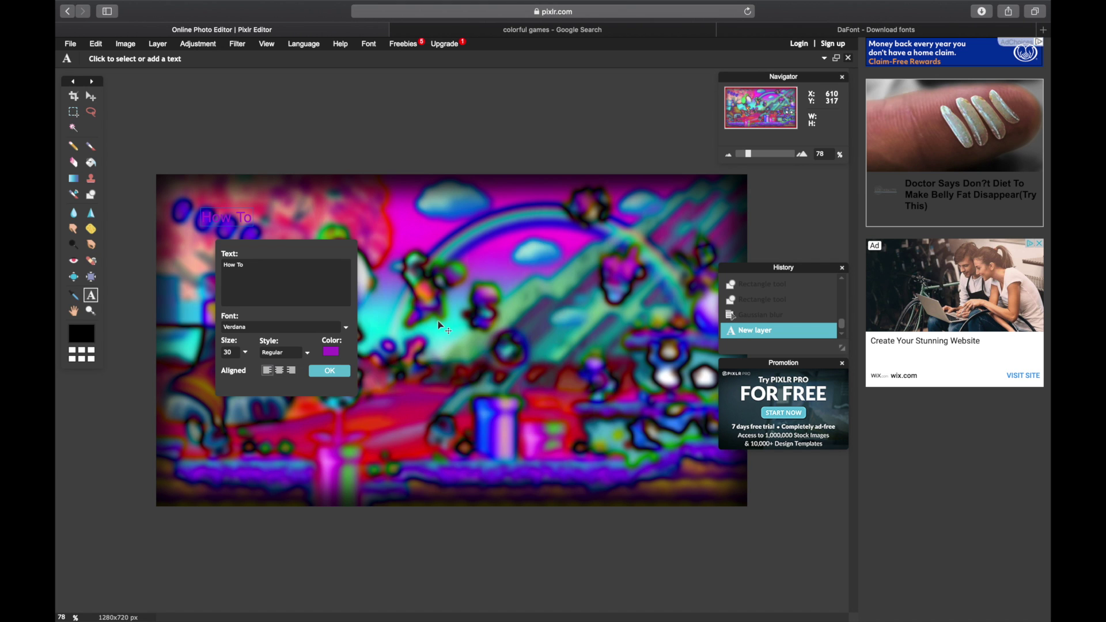
Set the "How To" text size to 174 and its colour to yellow, cfc12b.
{"action": "left_click", "coordinate": [246, 352]}
{"action": "left_click_drag", "start_coordinate": [219, 368], "coordinate": [198, 374]}
{"action": "left_click", "coordinate": [332, 351]}
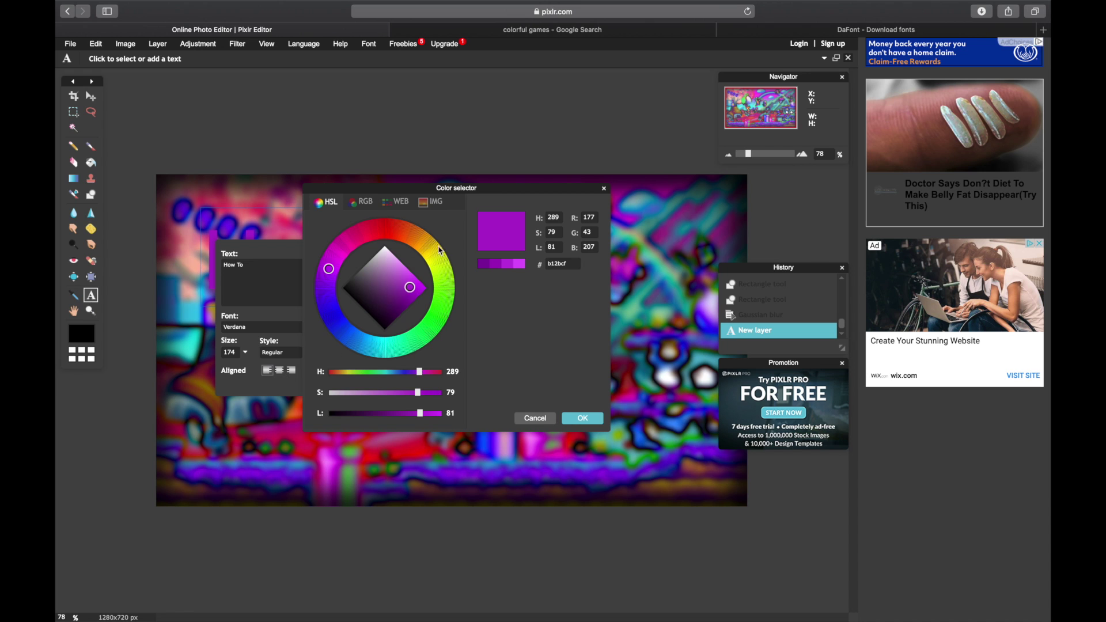
{"action": "mouse_move", "coordinate": [442, 314]}
{"action": "left_mouse_down"}
{"action": "mouse_move", "coordinate": [452, 288]}
{"action": "mouse_move", "coordinate": [434, 254]}
{"action": "left_mouse_up"}
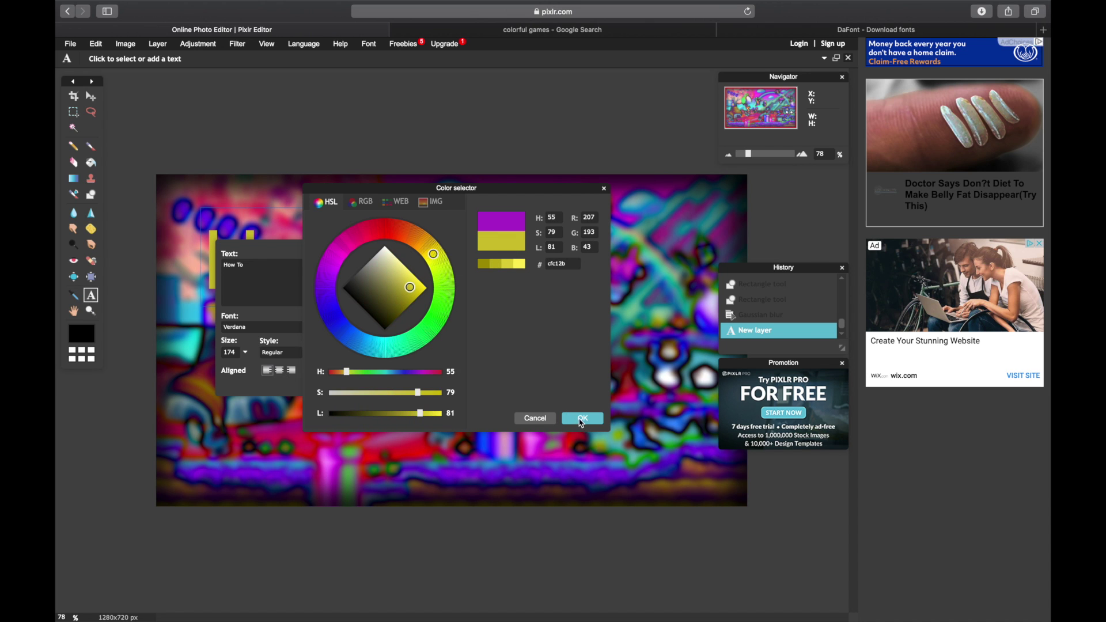
{"action": "left_click", "coordinate": [581, 419]}
Set the "How To" font to Aero and move the text closer to the canvas's upper-left corner.
{"action": "left_click", "coordinate": [346, 326]}
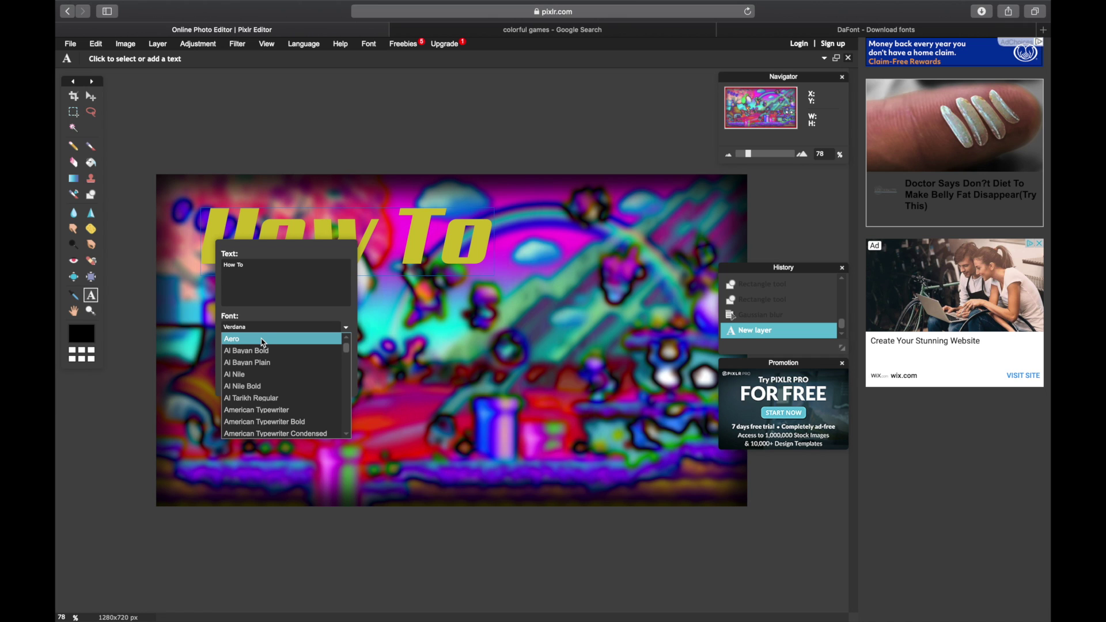
{"action": "left_click", "coordinate": [264, 341]}
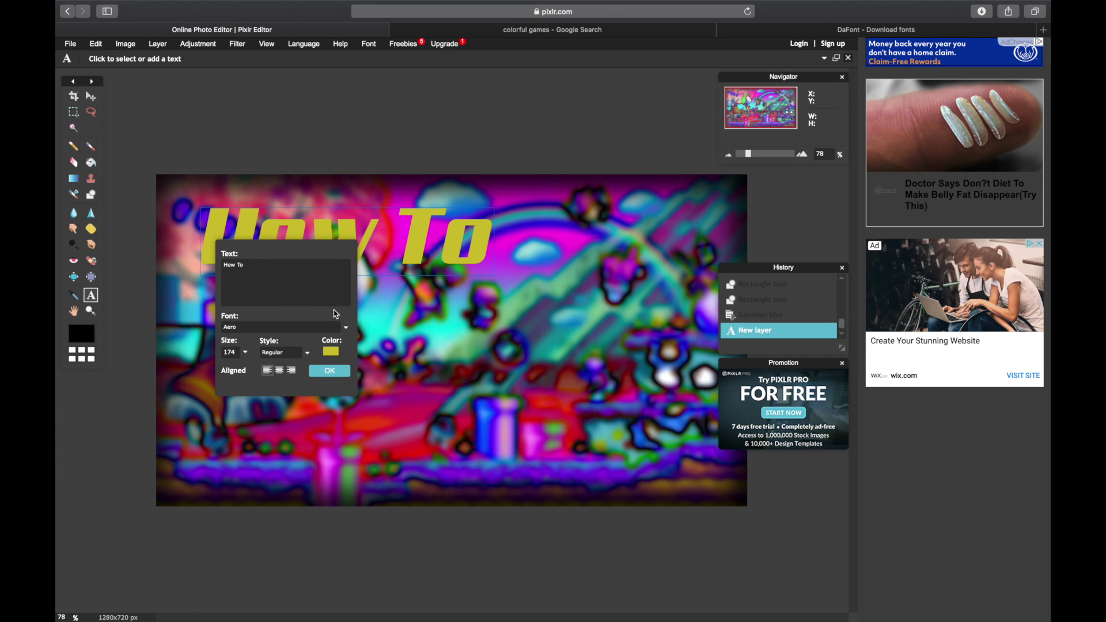
{"action": "left_click_drag", "start_coordinate": [444, 238], "coordinate": [409, 228]}
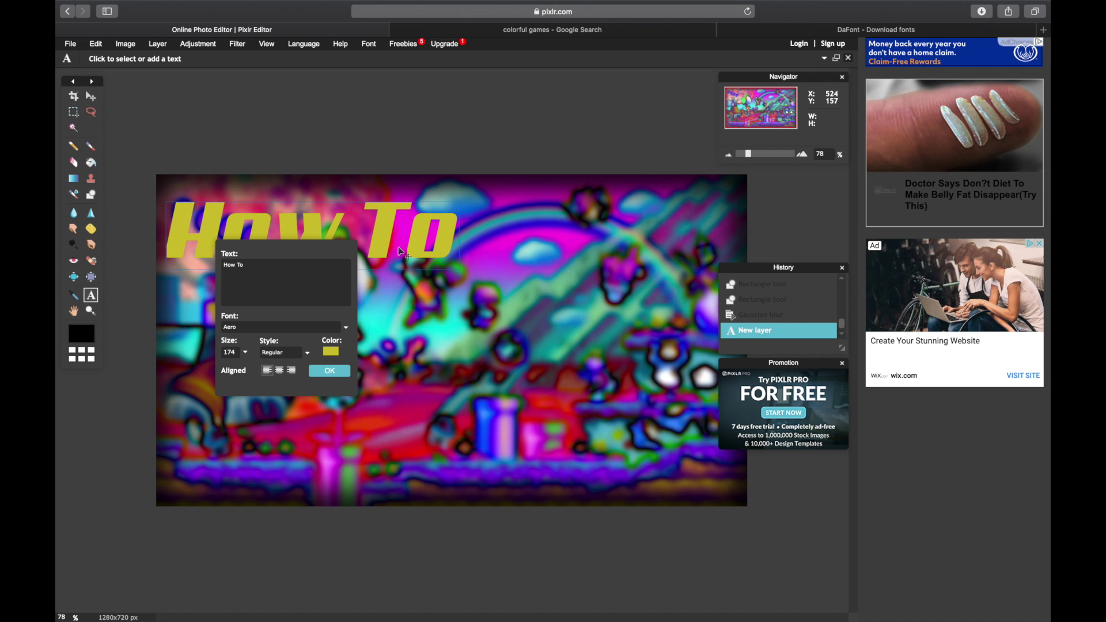
{"action": "left_click", "coordinate": [339, 370]}
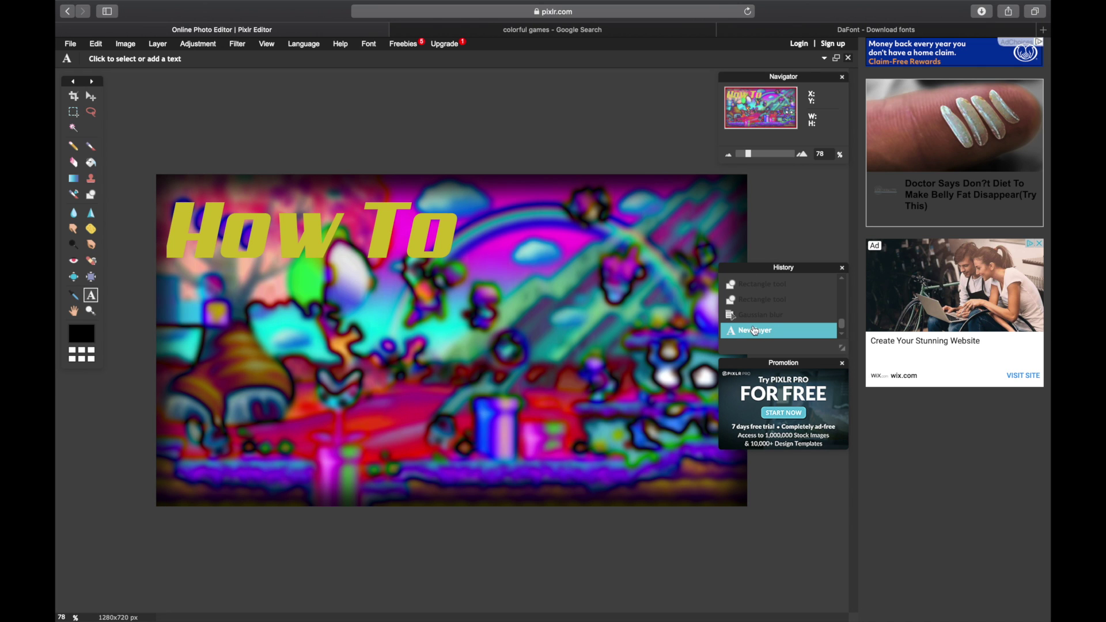
{"action": "left_click", "coordinate": [735, 337]}
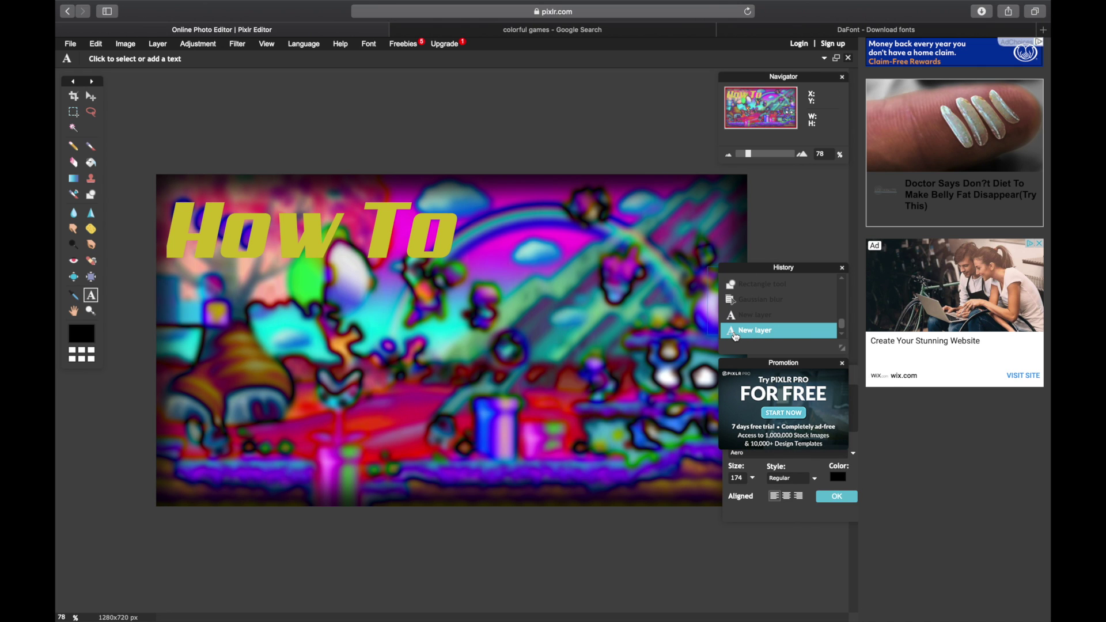
{"action": "right_click", "coordinate": [735, 337]}
{"action": "left_click", "coordinate": [730, 320]}
{"action": "right_click", "coordinate": [729, 321]}
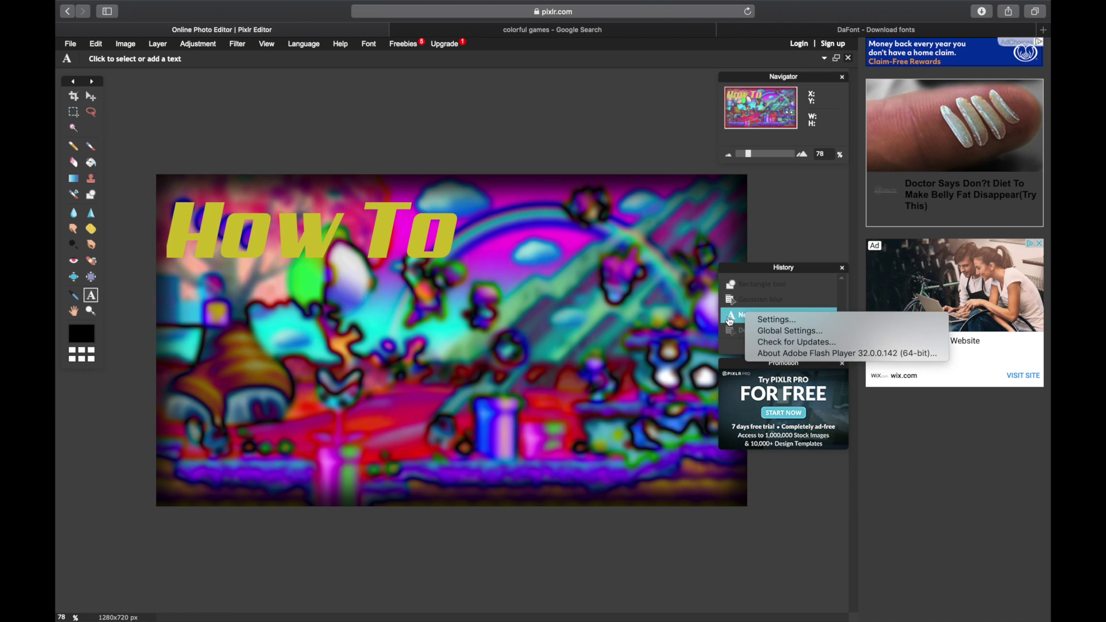
{"action": "left_click", "coordinate": [733, 319]}
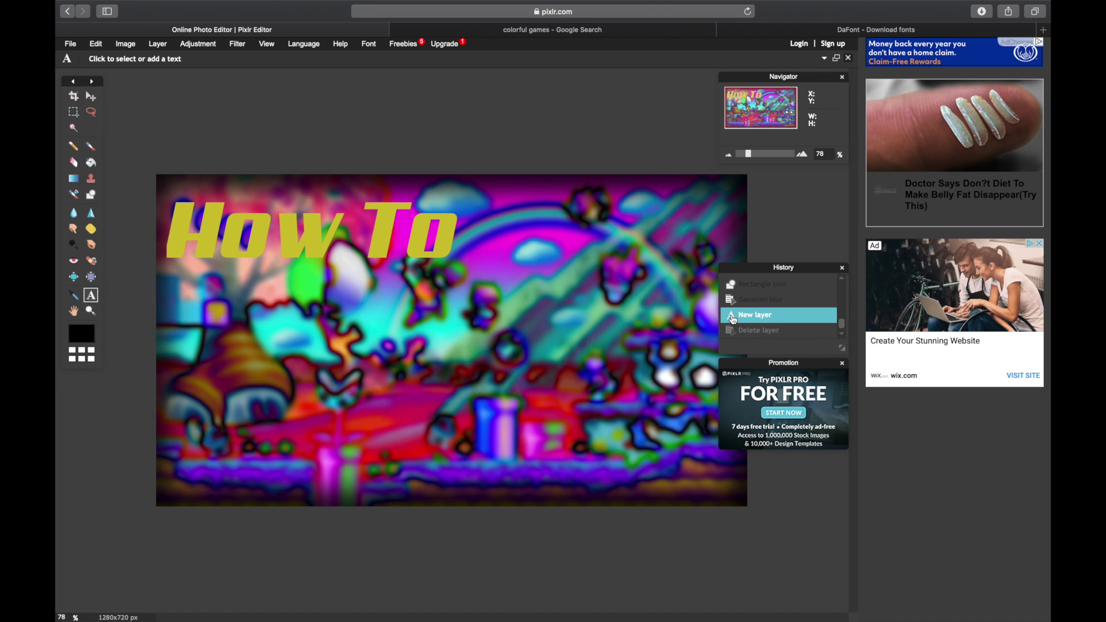
{"action": "right_click", "coordinate": [733, 319]}
{"action": "left_click", "coordinate": [733, 319]}
Add a drop shadow with an opacity of 100 to the "How To" text layer.
{"action": "left_click", "coordinate": [157, 43]}
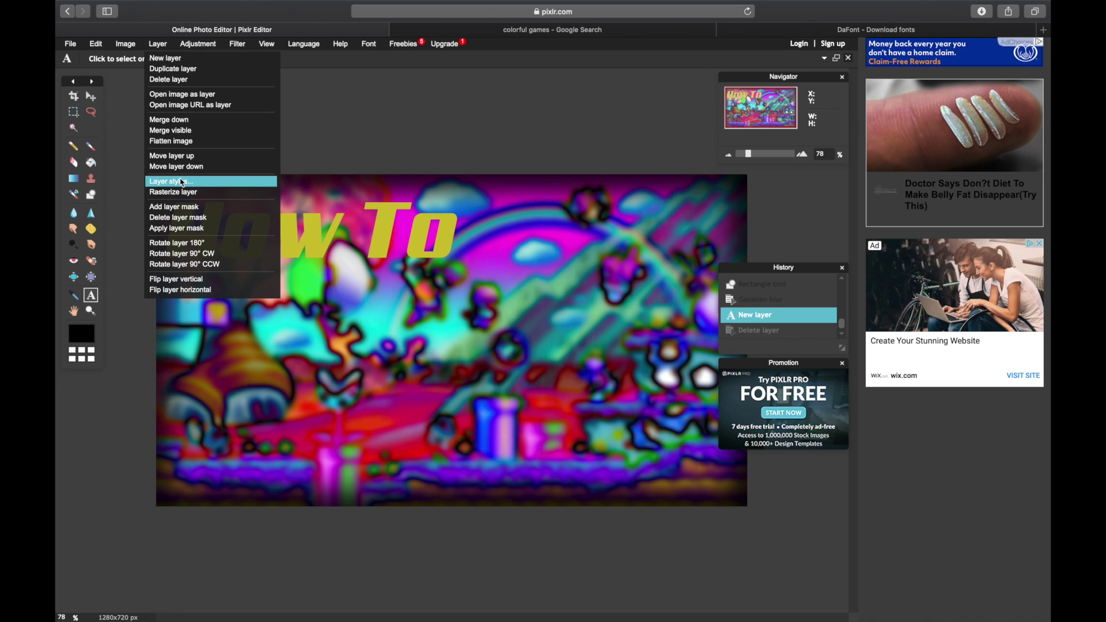
{"action": "left_click", "coordinate": [181, 182]}
{"action": "left_click", "coordinate": [354, 231]}
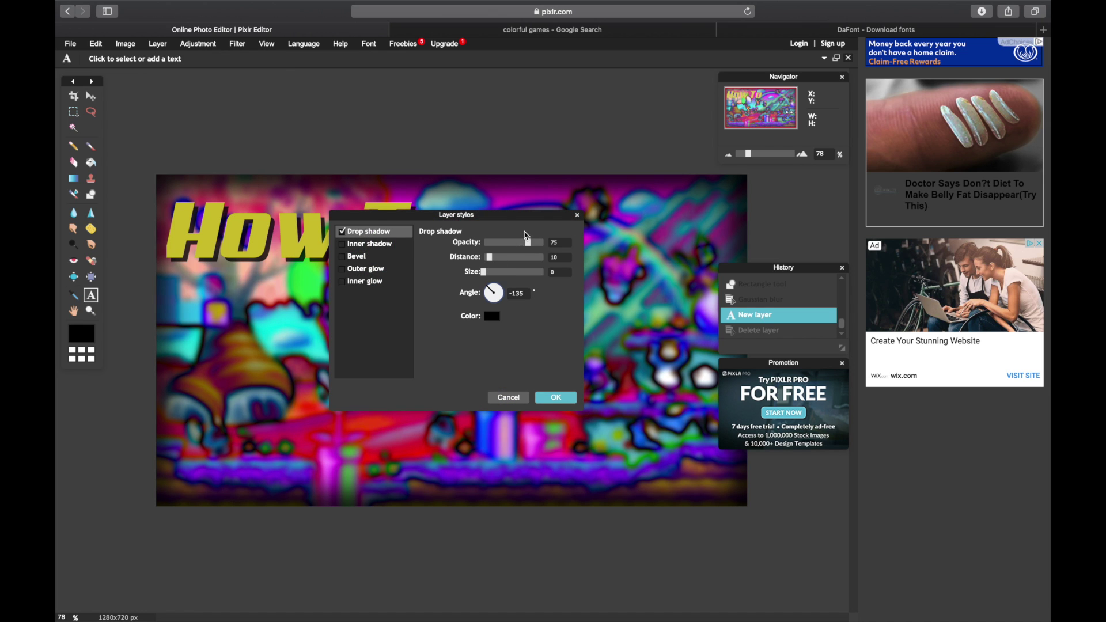
{"action": "left_click_drag", "start_coordinate": [529, 243], "coordinate": [546, 242]}
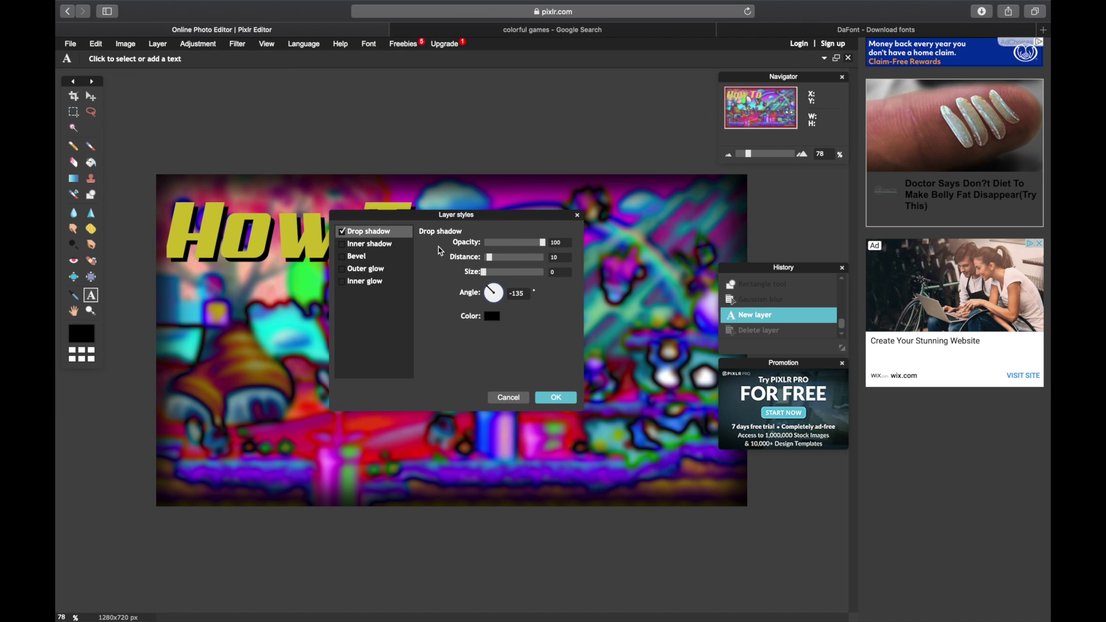
Add a black outer glow with hardness 10 and size 23 to the "How To" text layer.
{"action": "left_click", "coordinate": [365, 270]}
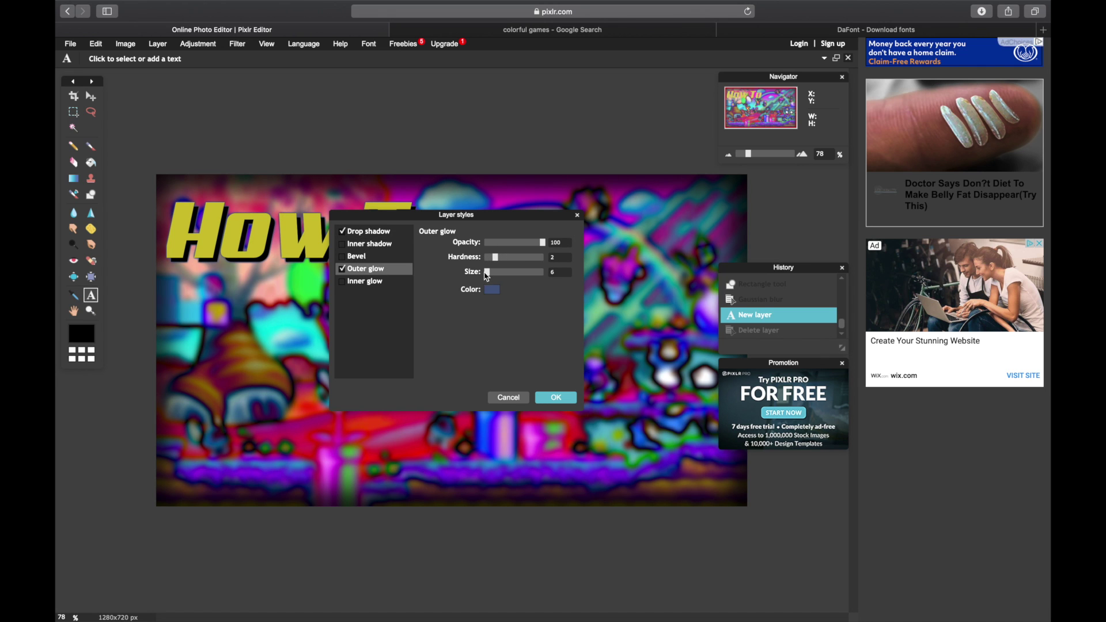
{"action": "left_click_drag", "start_coordinate": [486, 275], "coordinate": [625, 269]}
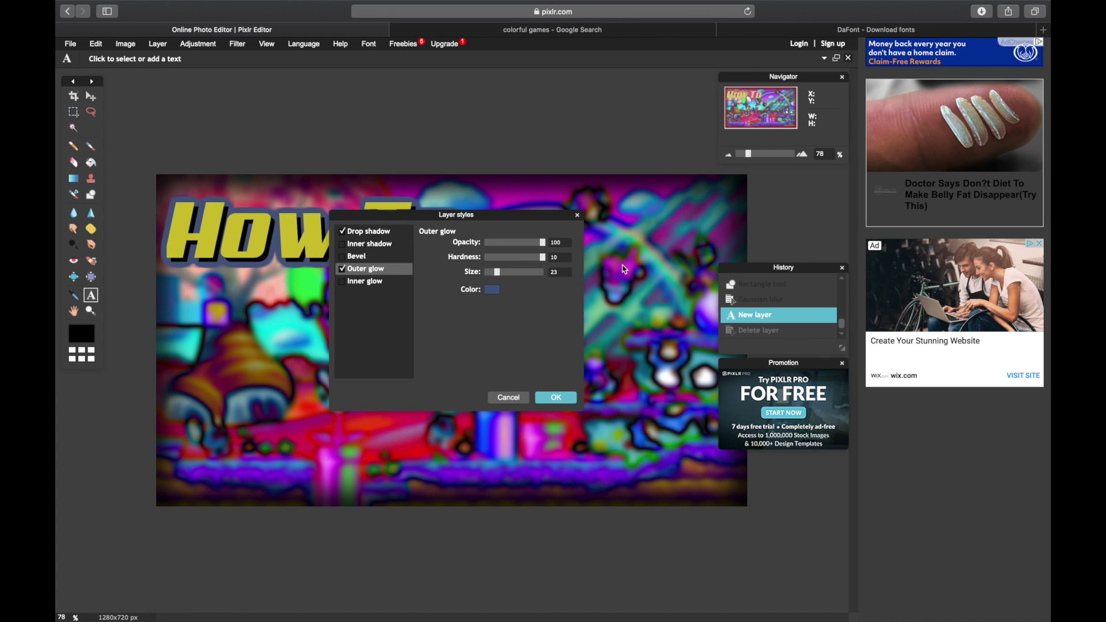
{"action": "left_click", "coordinate": [492, 291]}
{"action": "left_click", "coordinate": [359, 314]}
{"action": "left_click", "coordinate": [583, 416]}
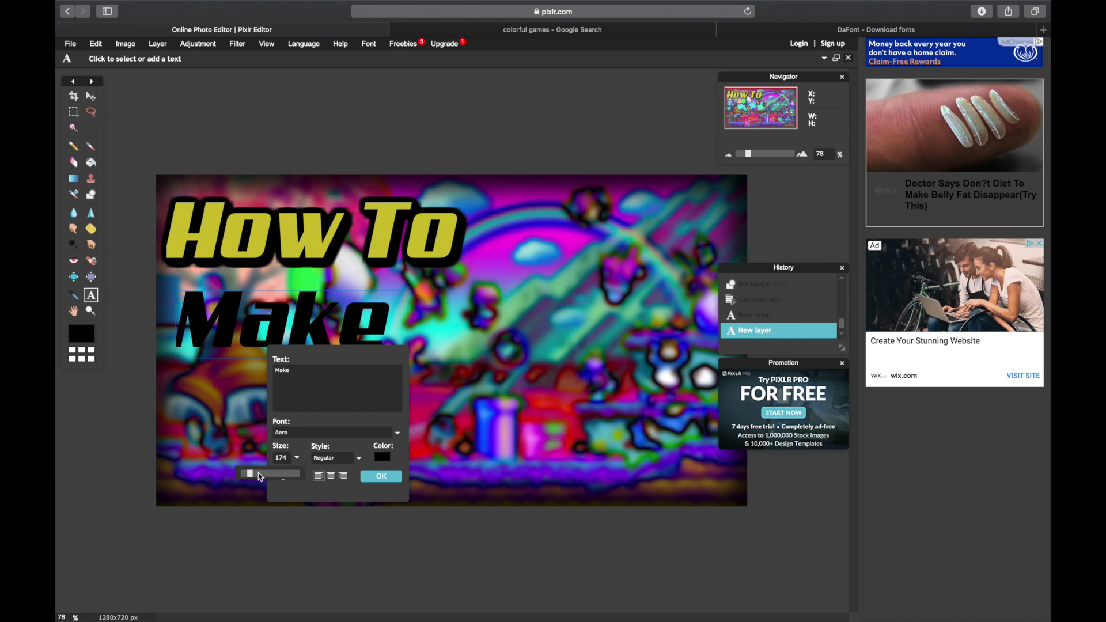
Add the text "Make" below "How To" with size 254 and a turquoise colour.
{"action": "left_click_drag", "start_coordinate": [259, 477], "coordinate": [256, 474]}
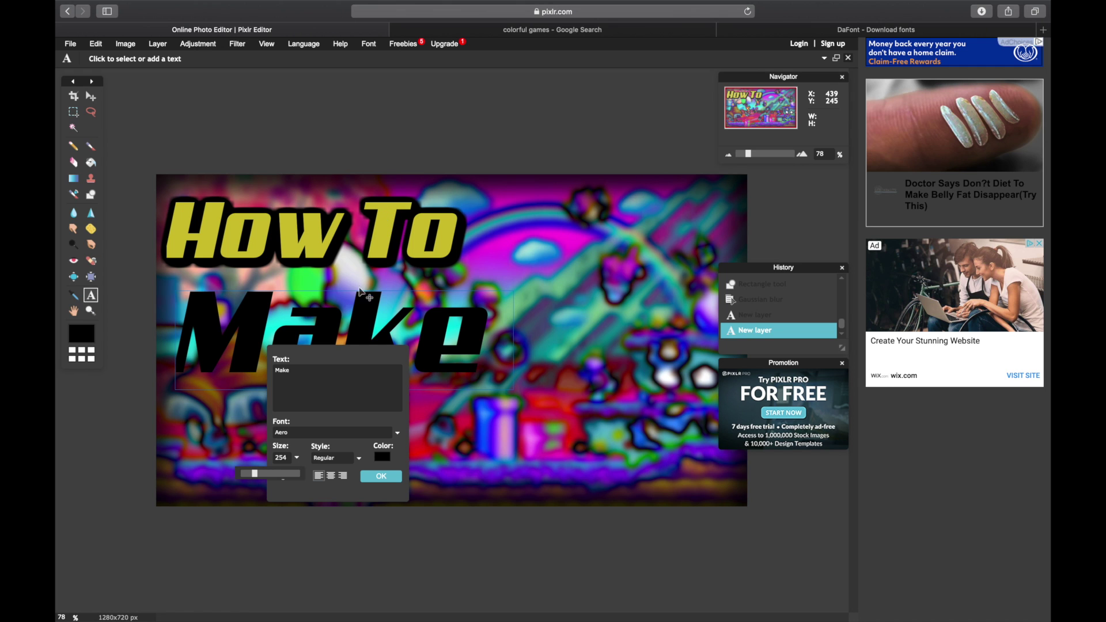
{"action": "left_click_drag", "start_coordinate": [362, 293], "coordinate": [356, 280]}
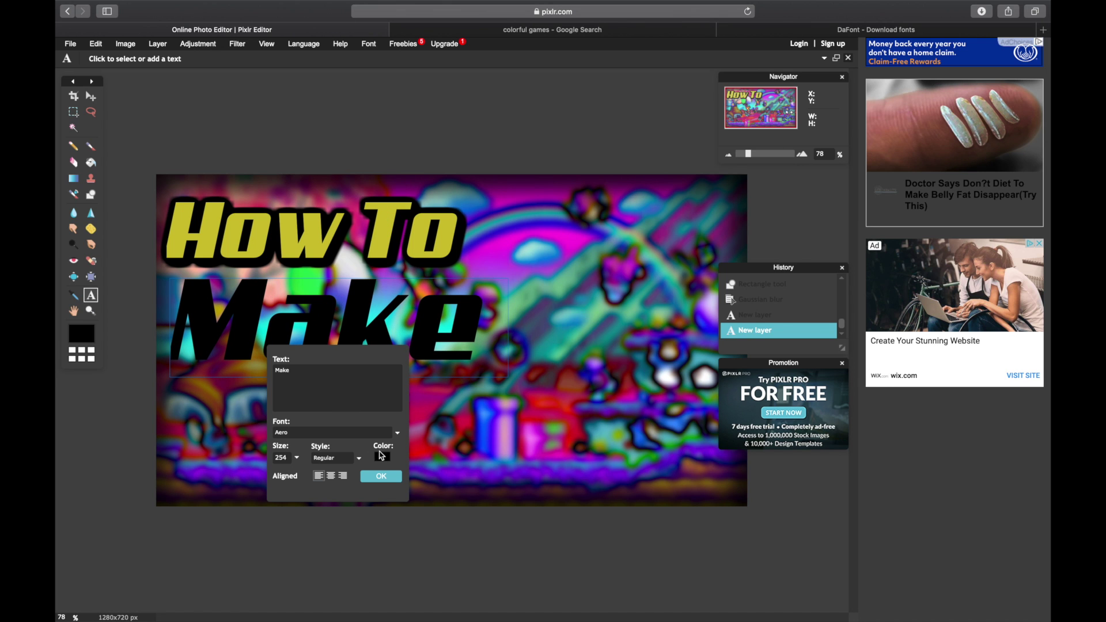
{"action": "left_click", "coordinate": [382, 457]}
{"action": "left_click", "coordinate": [353, 300]}
{"action": "left_click", "coordinate": [582, 426]}
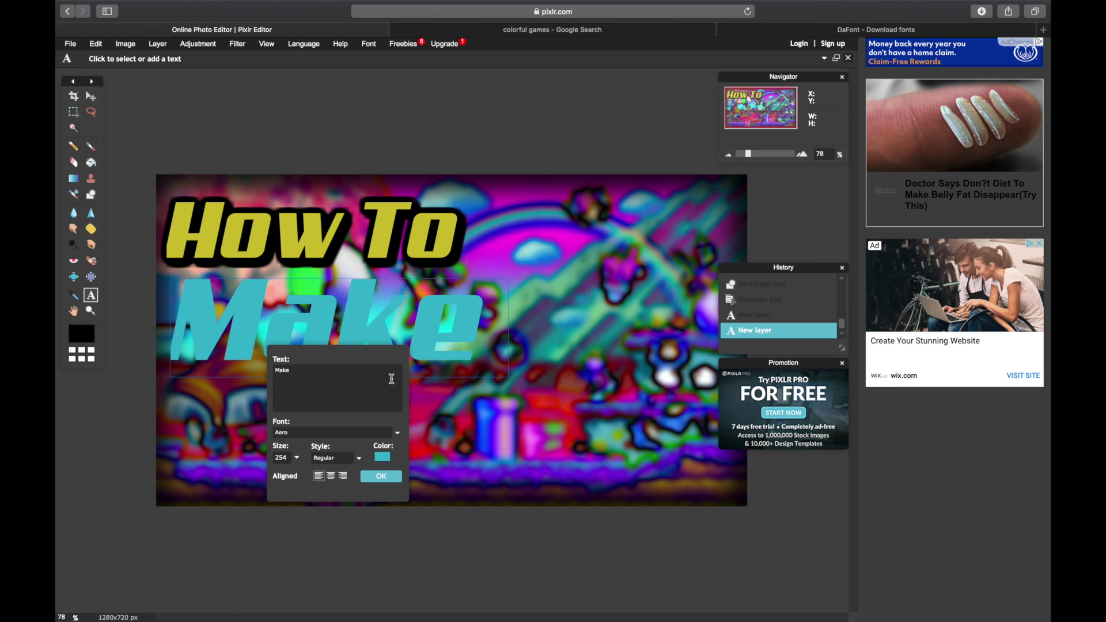
Set the "Make" font to Lemon/Milk bold and position the text directly below "How To".
{"action": "left_click", "coordinate": [397, 433]}
{"action": "left_click_drag", "start_coordinate": [398, 457], "coordinate": [396, 496]}
{"action": "left_click", "coordinate": [348, 491]}
{"action": "left_click_drag", "start_coordinate": [495, 345], "coordinate": [486, 313]}
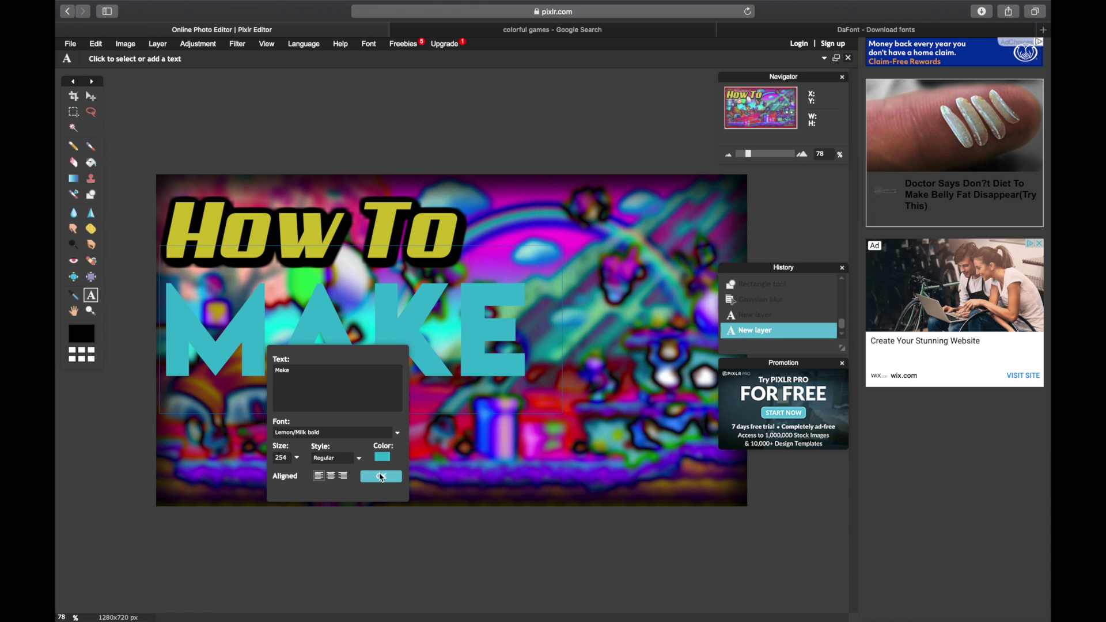
{"action": "left_click", "coordinate": [388, 478]}
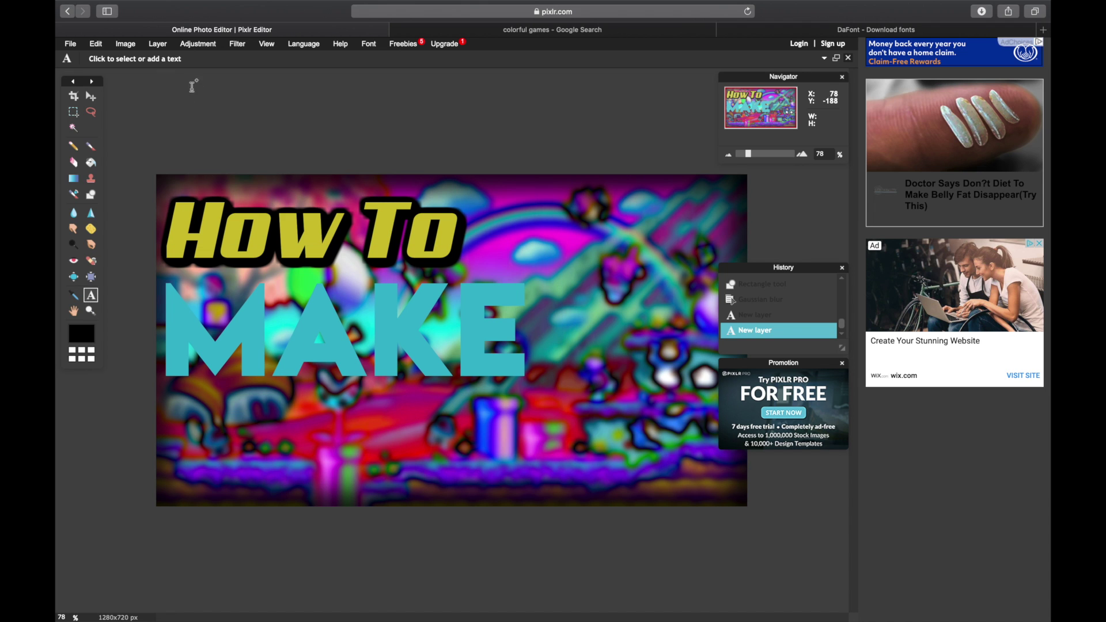
Add a drop shadow with an opacity of 100 to the "Make" text layer.
{"action": "right_click", "coordinate": [752, 330]}
{"action": "left_click", "coordinate": [156, 44]}
{"action": "left_click", "coordinate": [157, 44]}
{"action": "left_click", "coordinate": [230, 181]}
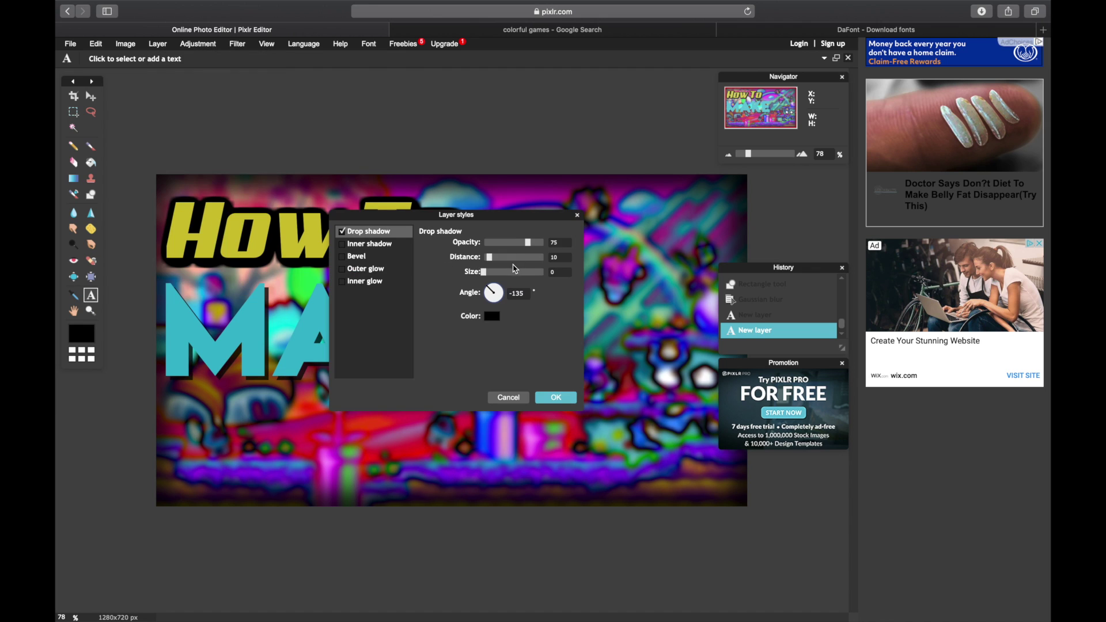
{"action": "left_click_drag", "start_coordinate": [529, 247], "coordinate": [560, 243]}
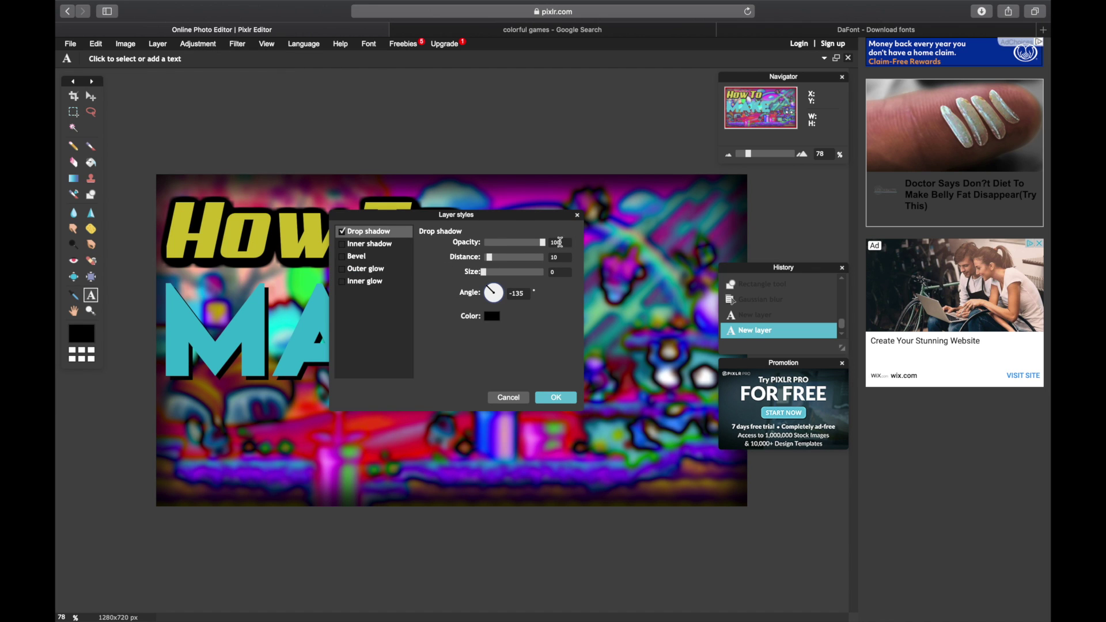
Add a black outer glow with hardness 10 and size 23 to the "Make" text layer.
{"action": "left_click", "coordinate": [358, 269]}
{"action": "left_click_drag", "start_coordinate": [505, 281], "coordinate": [502, 278]}
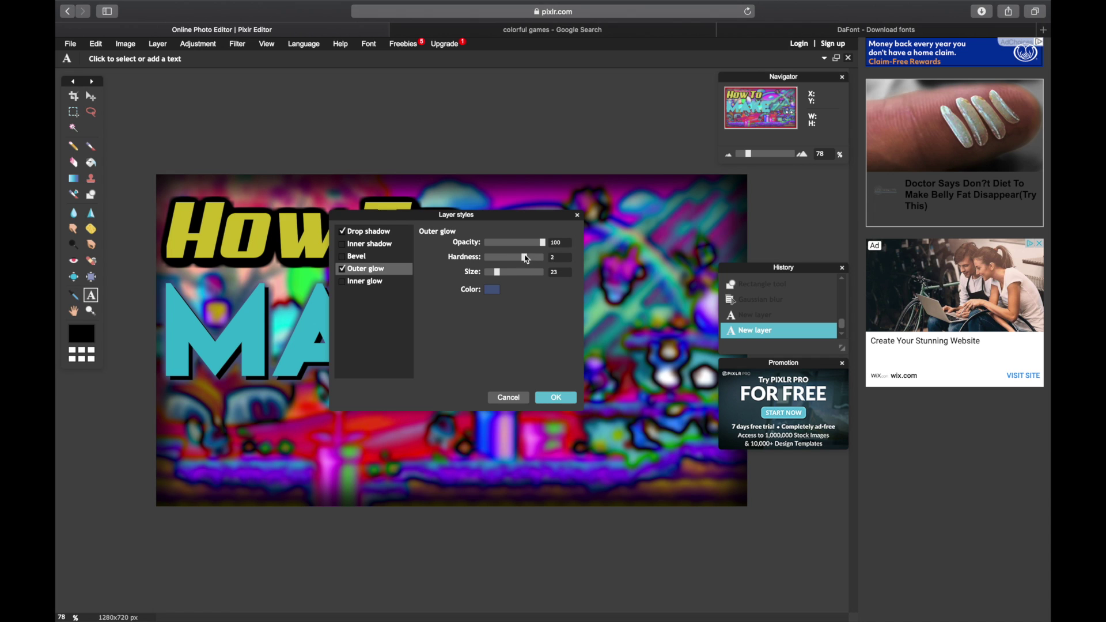
{"action": "left_click", "coordinate": [492, 289]}
{"action": "left_click_drag", "start_coordinate": [374, 293], "coordinate": [389, 313]}
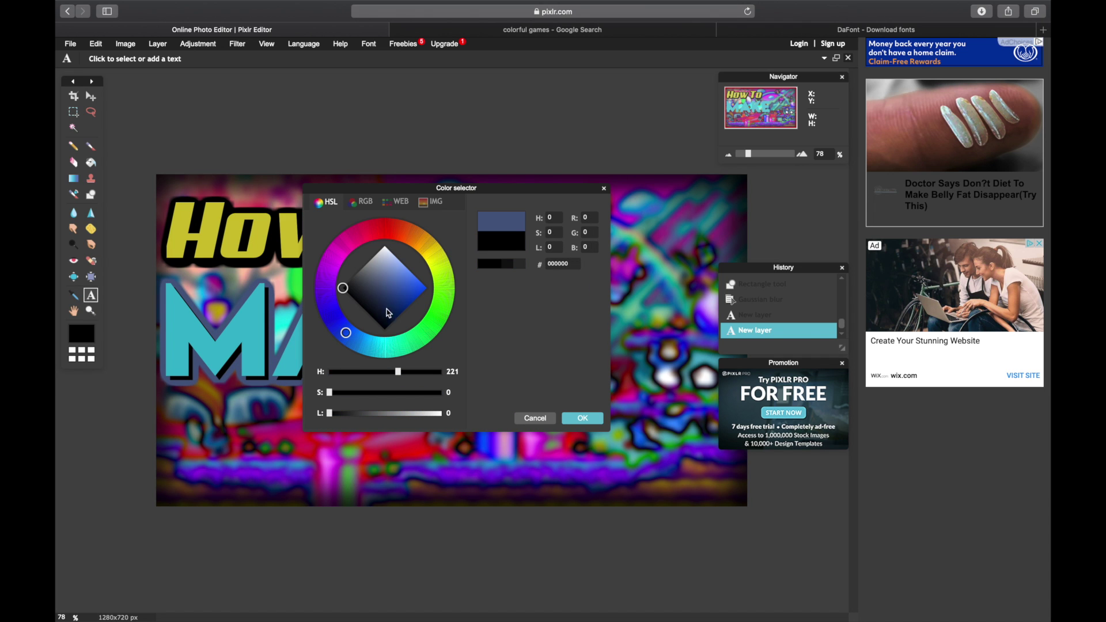
{"action": "left_click", "coordinate": [582, 418]}
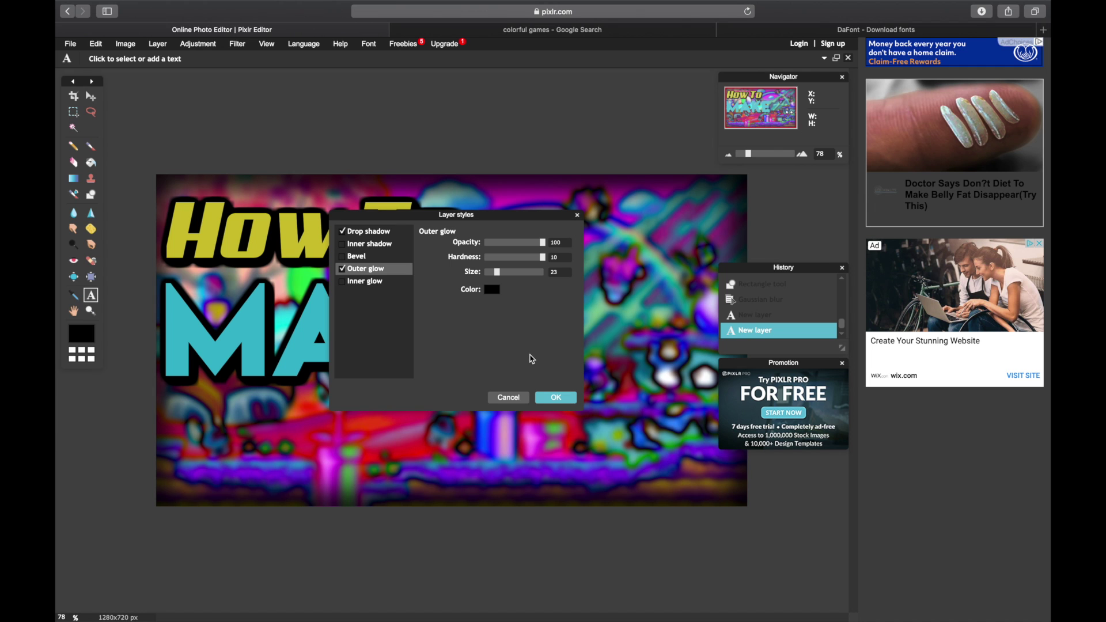
{"action": "left_click", "coordinate": [556, 396]}
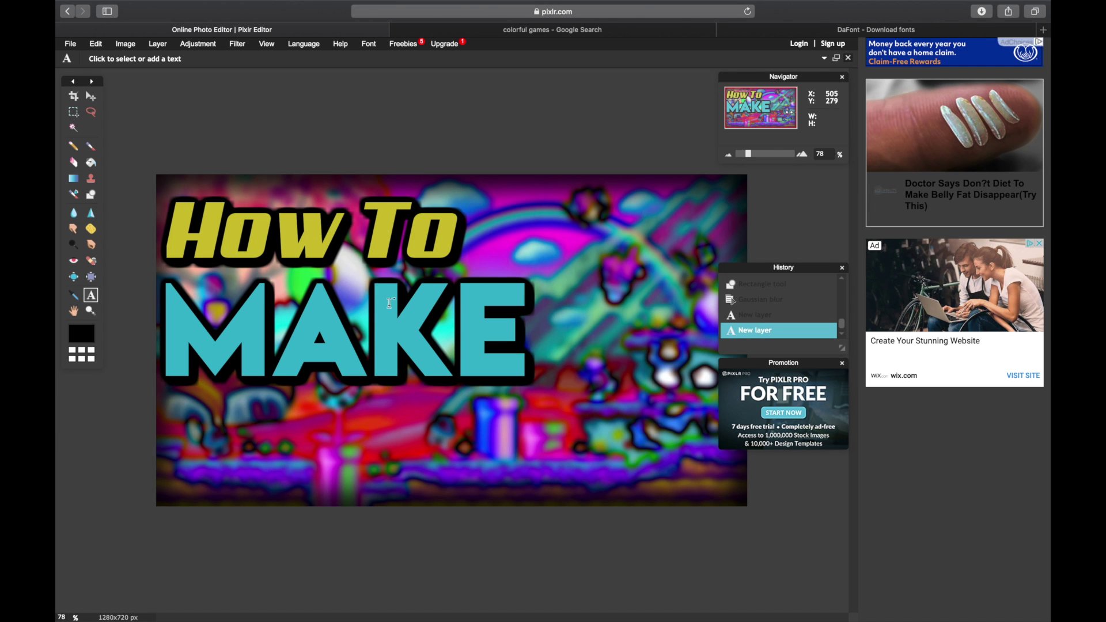
Add the text "Thumbnails" below "Make" with size 174 and an orange-red colour.
{"action": "left_click", "coordinate": [305, 426]}
{"action": "type", "text": "Thumbnails"}
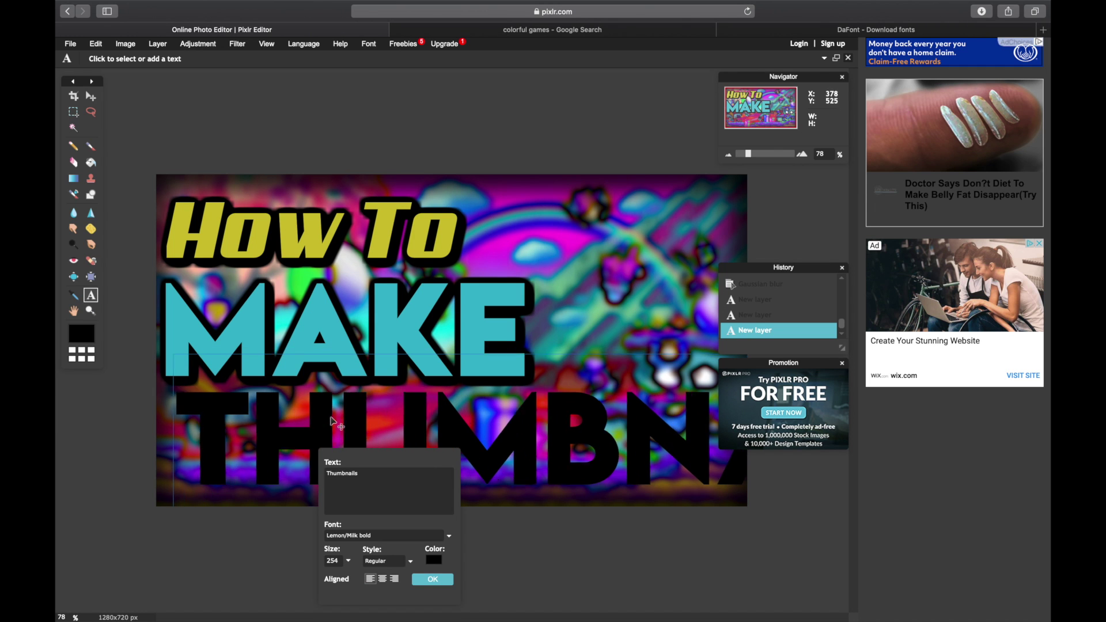
{"action": "left_click_drag", "start_coordinate": [348, 560], "coordinate": [337, 572]}
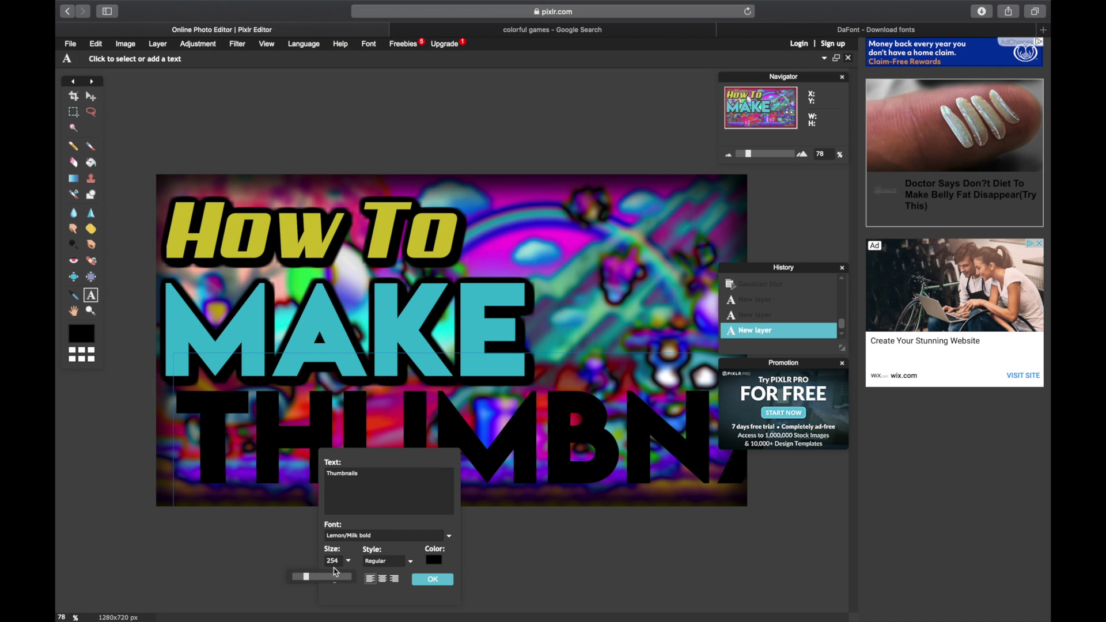
{"action": "left_click", "coordinate": [438, 557]}
{"action": "left_click", "coordinate": [443, 277]}
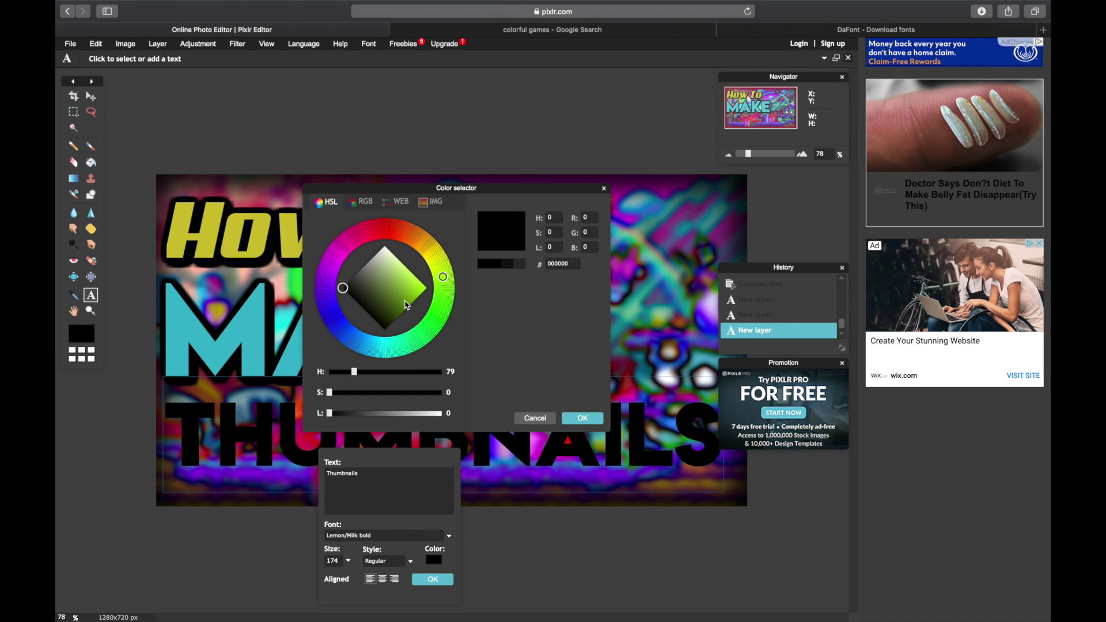
{"action": "left_click_drag", "start_coordinate": [408, 305], "coordinate": [411, 285]}
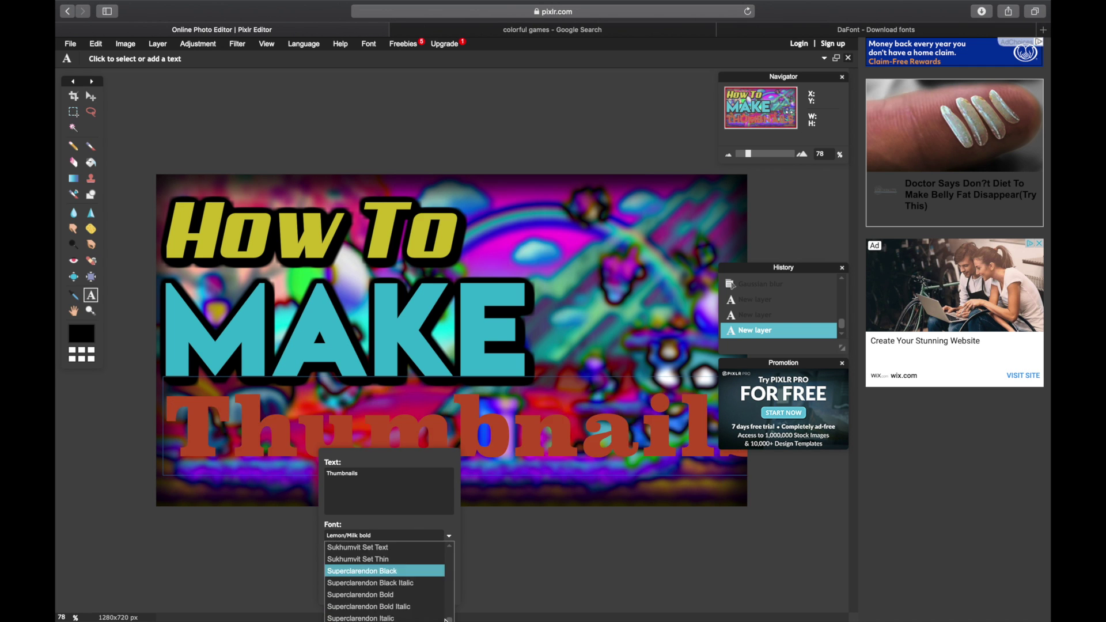
Set the "Thumbnails" text to a brush-script font from the installed fonts.
{"action": "scroll", "coordinate": [448, 617], "scroll_direction": "down", "scroll_amount": 3}
{"action": "scroll", "coordinate": [449, 611], "scroll_direction": "up", "scroll_amount": 10}
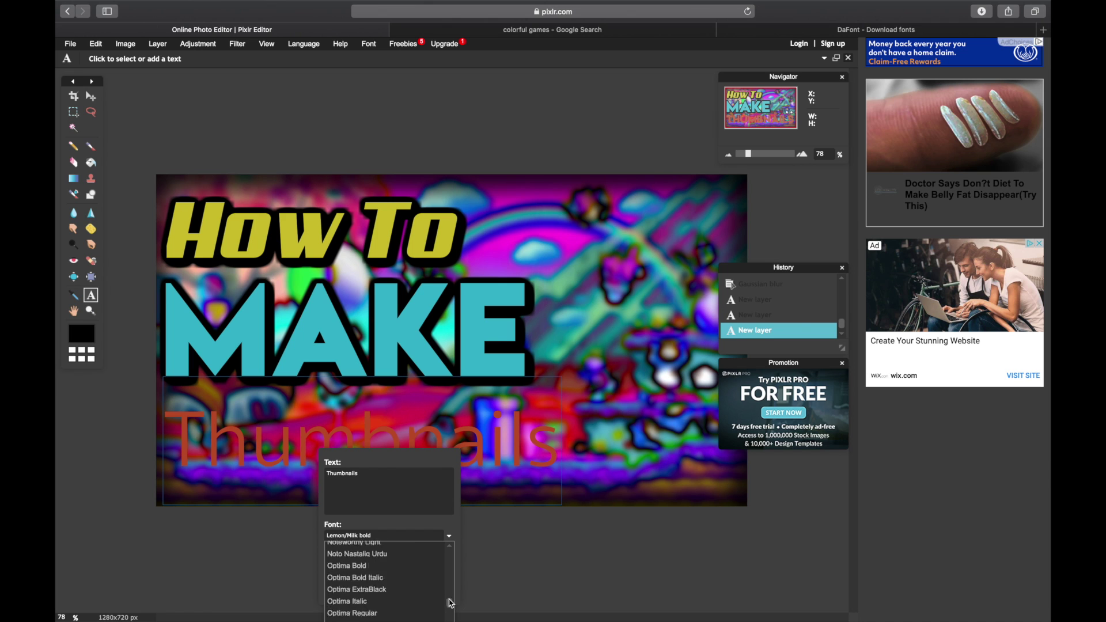
{"action": "left_click_drag", "start_coordinate": [449, 602], "coordinate": [449, 602]}
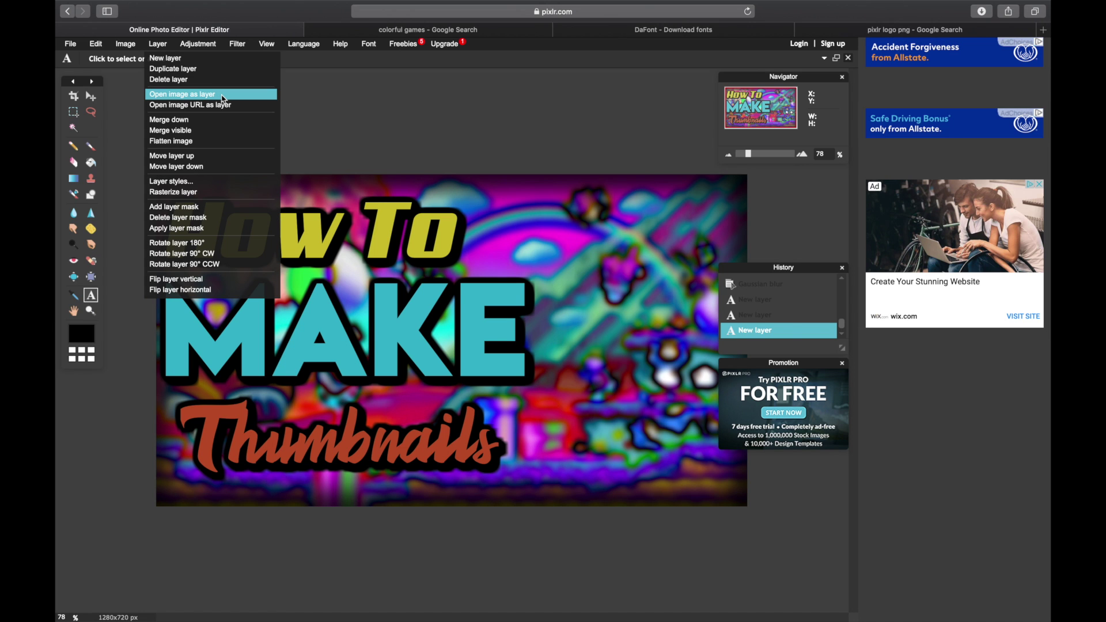
Open the kisspng-pix...205049177 logo image as a layer and move it over the end of "Make".
{"action": "left_click", "coordinate": [223, 99]}
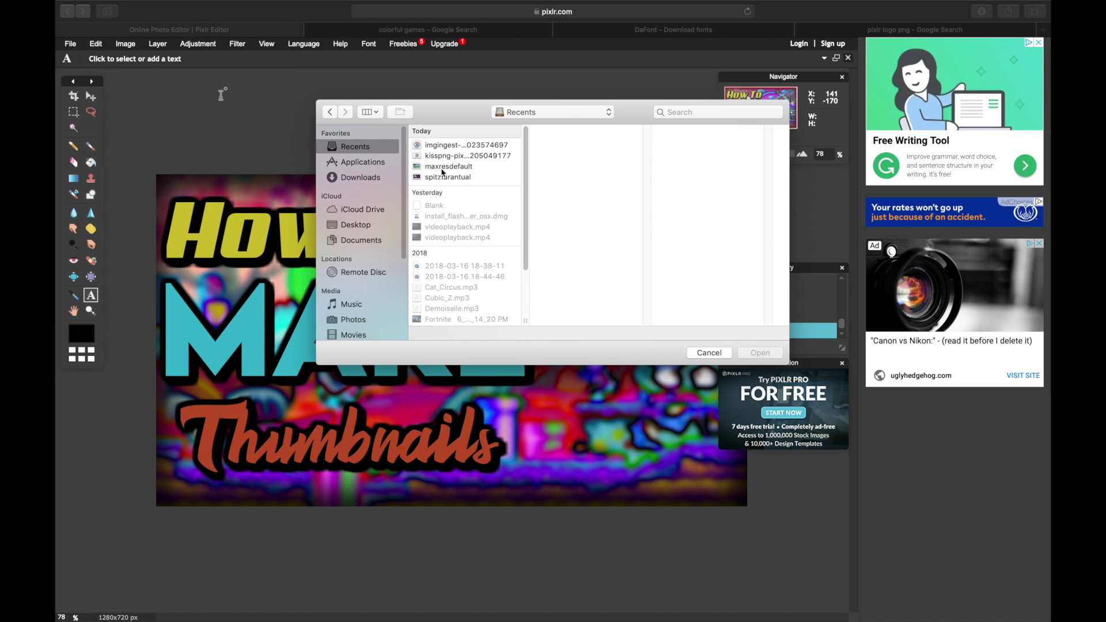
{"action": "double_click", "coordinate": [454, 157]}
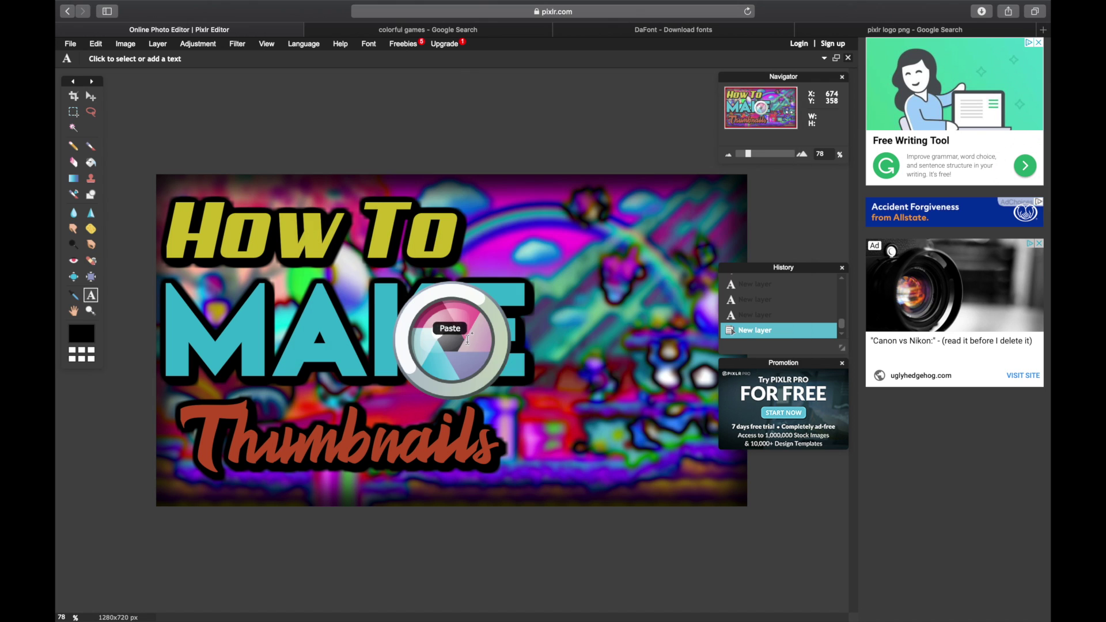
{"action": "left_click", "coordinate": [480, 336]}
{"action": "key", "text": "Escape"}
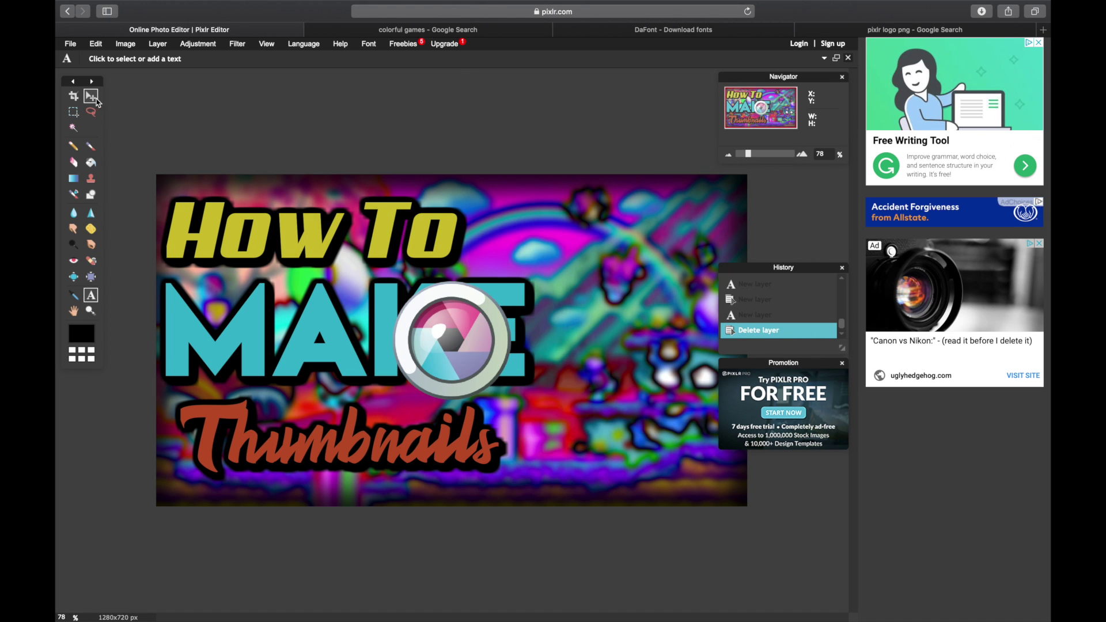
{"action": "left_click", "coordinate": [91, 96]}
{"action": "left_click_drag", "start_coordinate": [448, 365], "coordinate": [518, 306]}
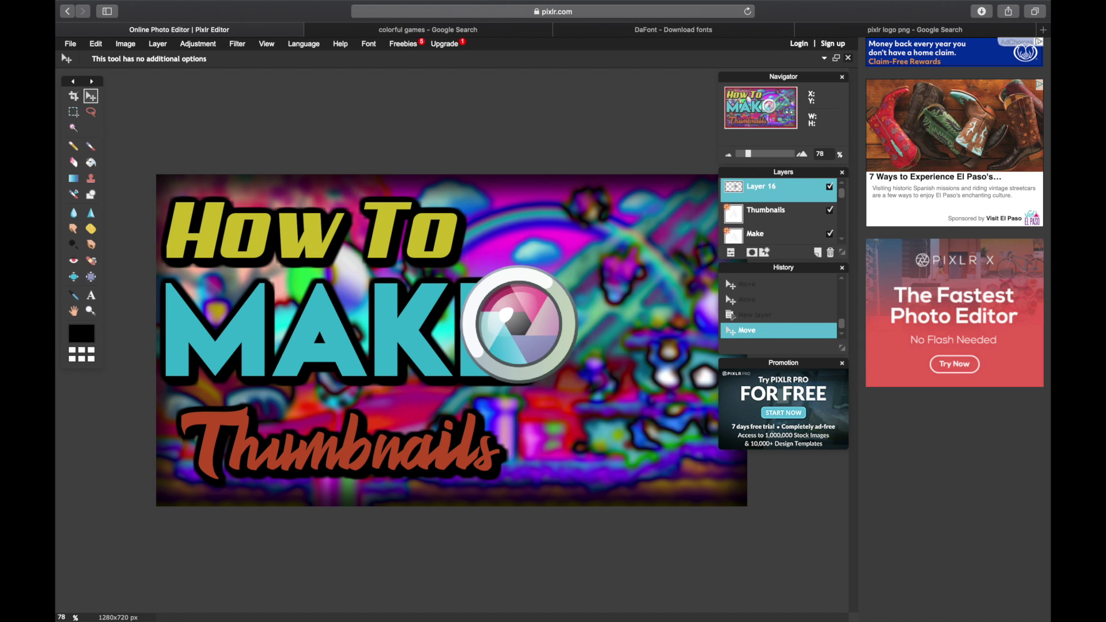
Reorder the logo layer beneath all the text layers and Layer 2, directly above Layer 1.
{"action": "left_click_drag", "start_coordinate": [771, 196], "coordinate": [788, 224]}
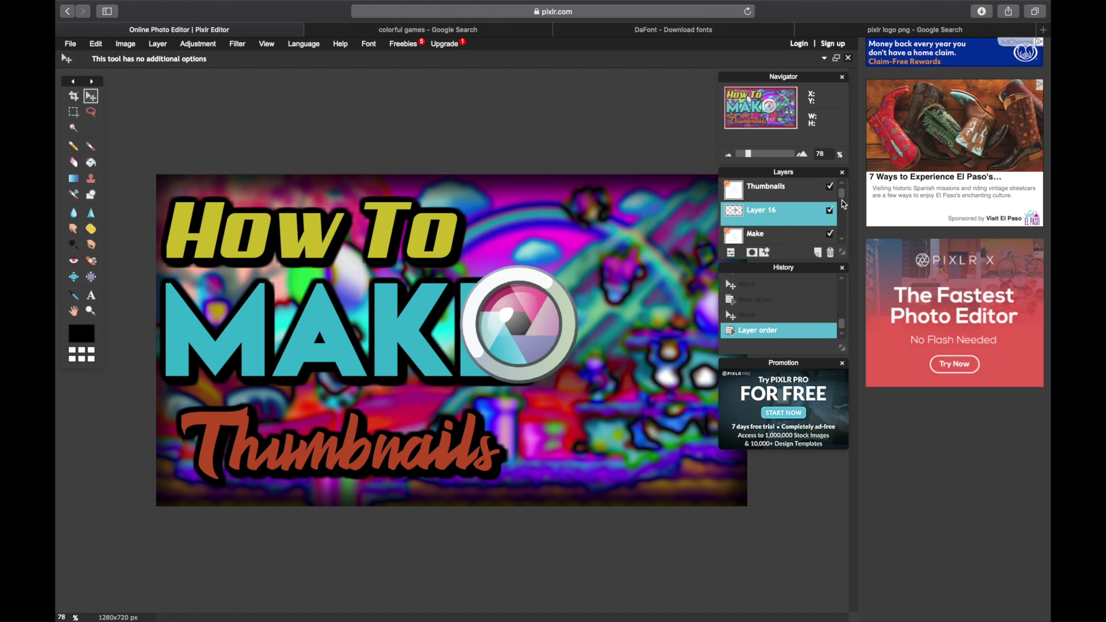
{"action": "scroll", "coordinate": [843, 202], "scroll_direction": "down", "scroll_amount": 2}
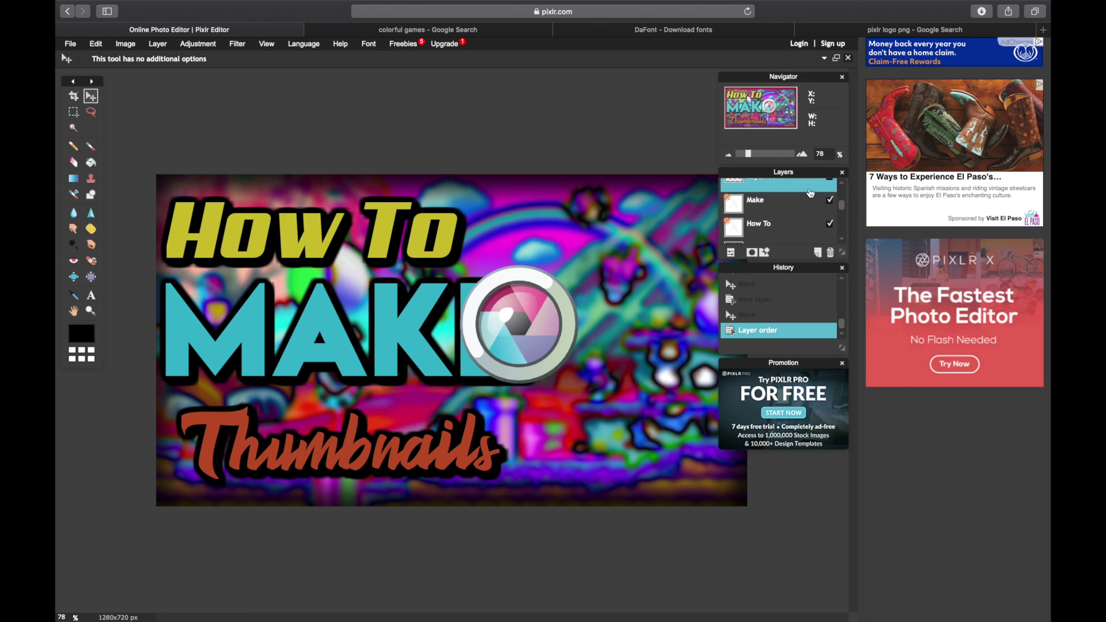
{"action": "left_click_drag", "start_coordinate": [809, 185], "coordinate": [805, 233]}
{"action": "scroll", "coordinate": [845, 222], "scroll_direction": "down", "scroll_amount": 2}
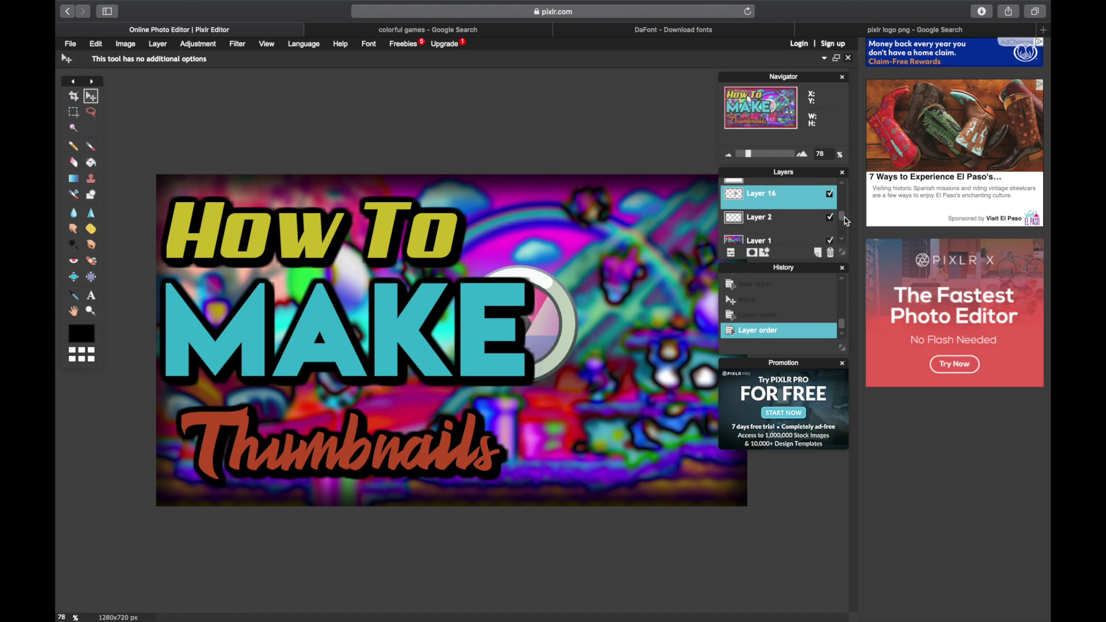
{"action": "left_click_drag", "start_coordinate": [830, 190], "coordinate": [837, 217]}
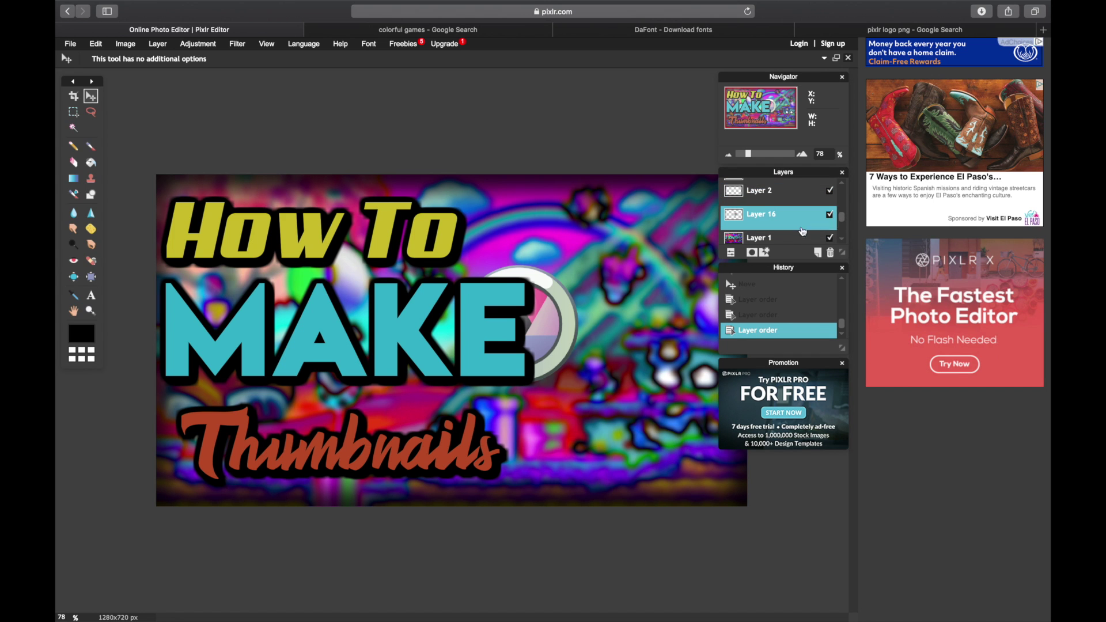
Enlarge the logo with Free transform to more than twice its size and position it behind the ends of the text lines.
{"action": "left_click", "coordinate": [96, 44]}
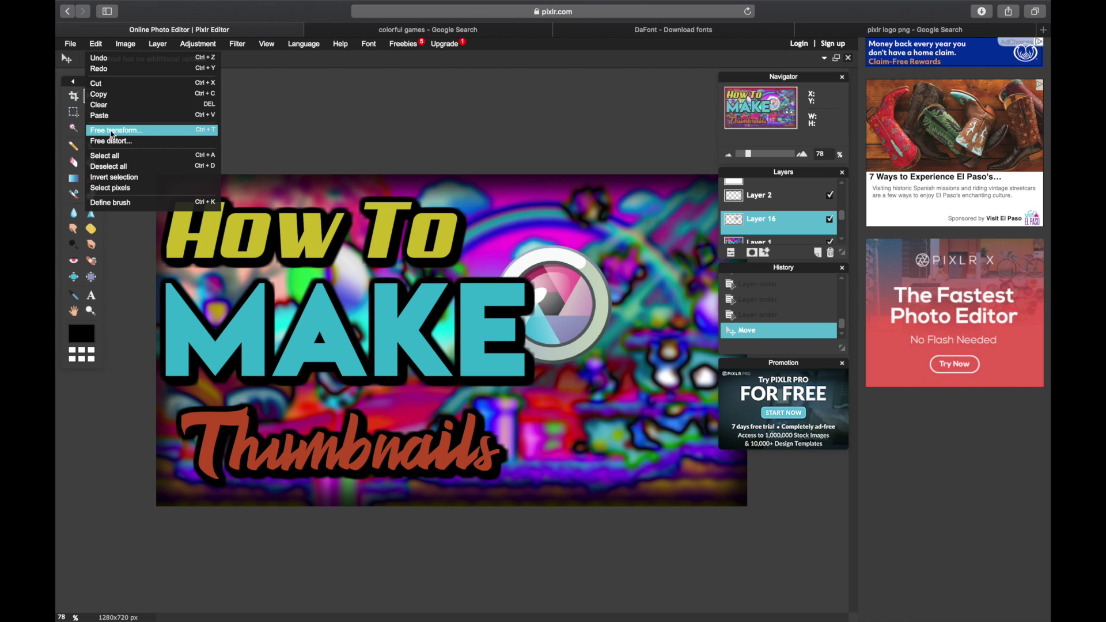
{"action": "left_click", "coordinate": [113, 132]}
{"action": "left_click_drag", "start_coordinate": [494, 248], "coordinate": [417, 178]}
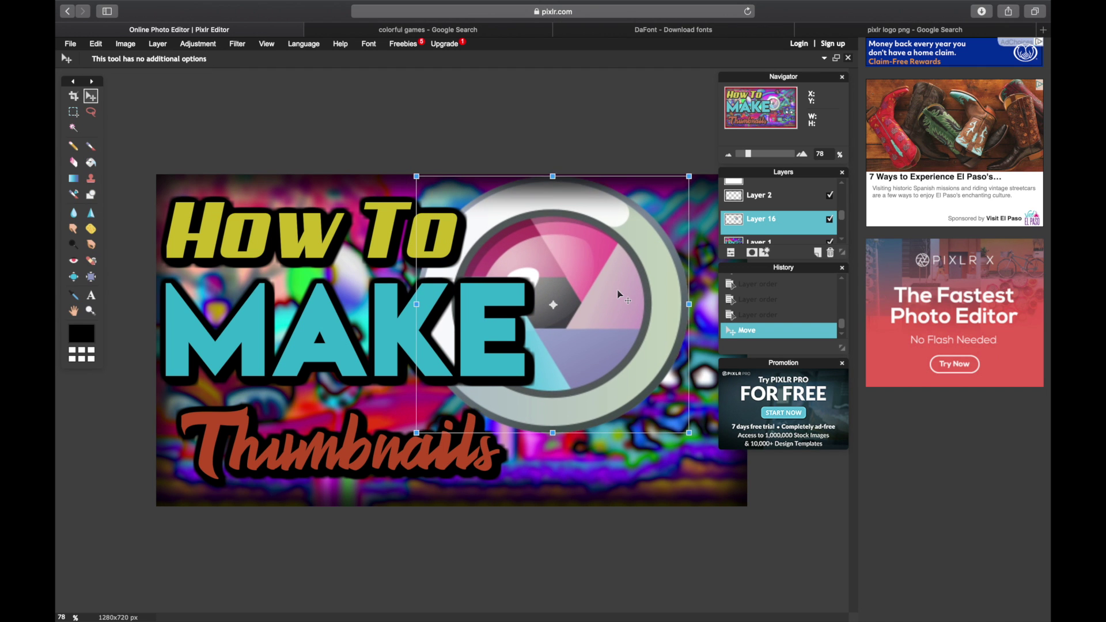
{"action": "left_click_drag", "start_coordinate": [617, 294], "coordinate": [590, 327]}
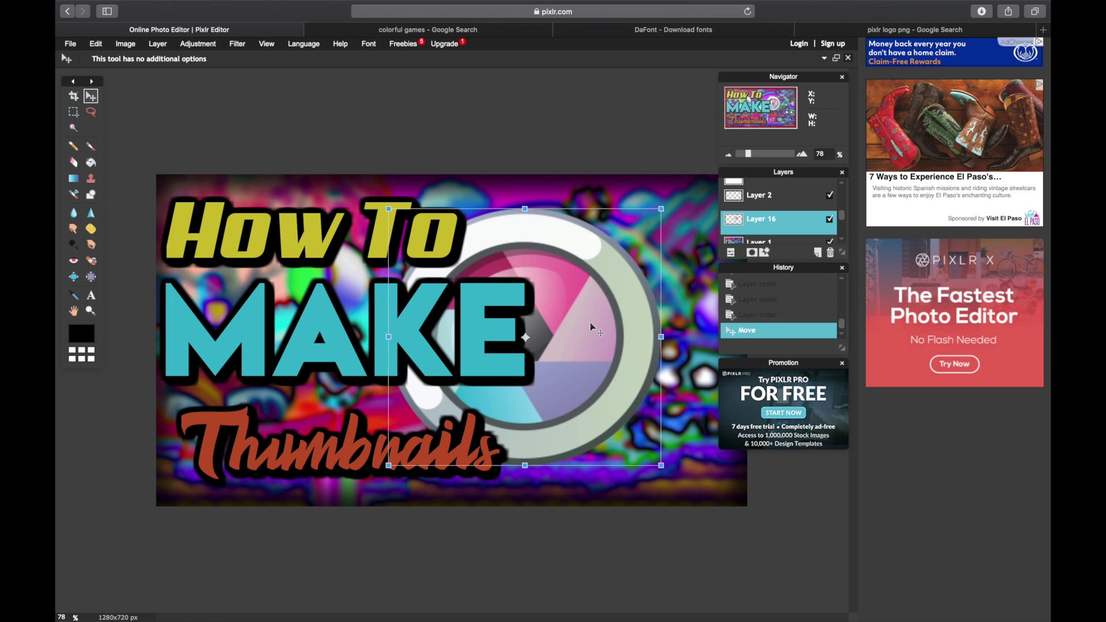
{"action": "left_click", "coordinate": [452, 205]}
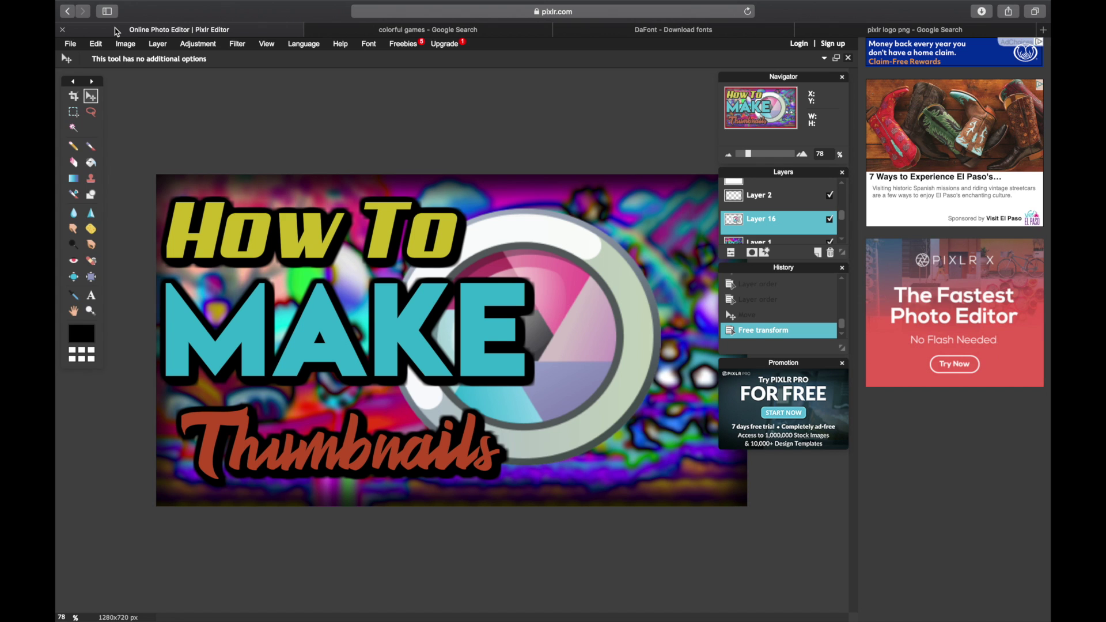
Prepare to save the image to the computer as a JPEG with quality 100, and cancel before writing the file.
{"action": "left_click", "coordinate": [70, 44]}
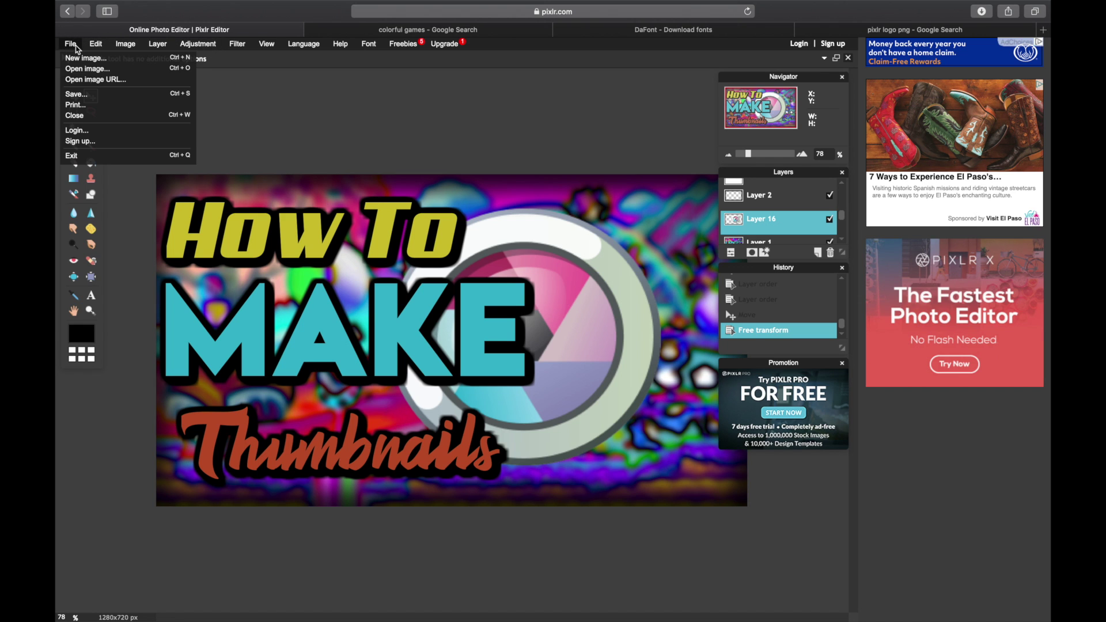
{"action": "left_click", "coordinate": [75, 94]}
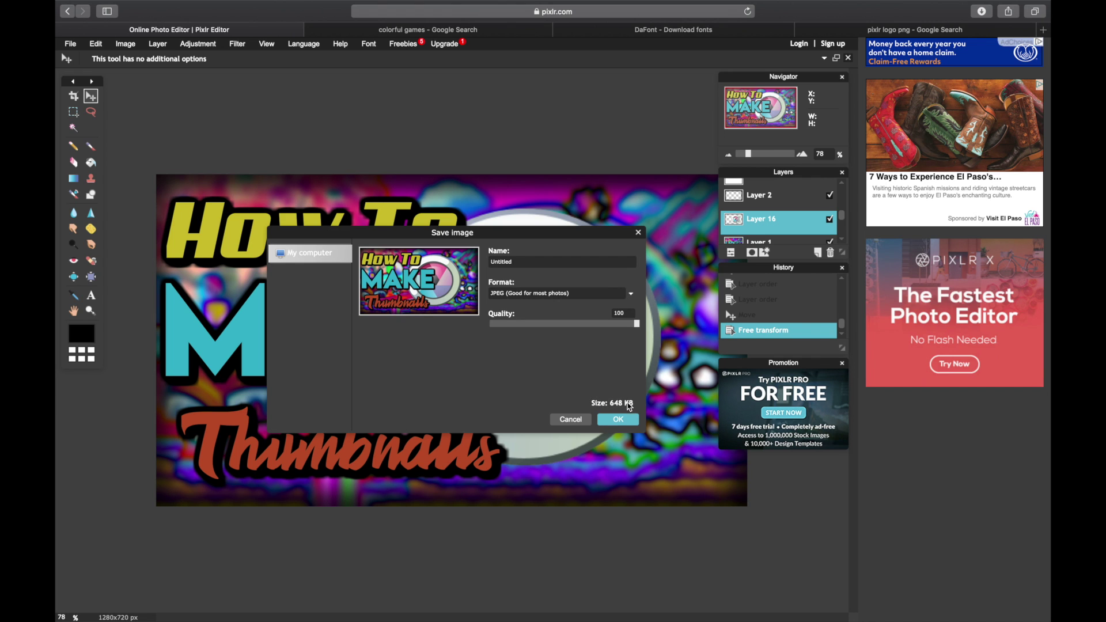
{"action": "left_click", "coordinate": [628, 421]}
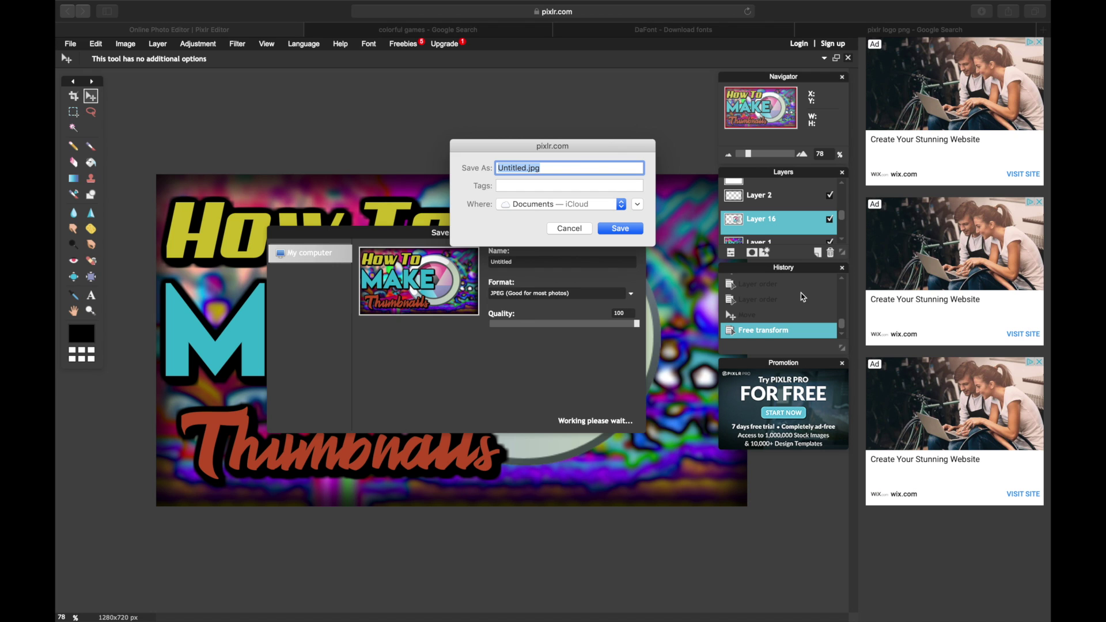
{"action": "left_click", "coordinate": [570, 229]}
{"action": "left_click", "coordinate": [638, 233]}
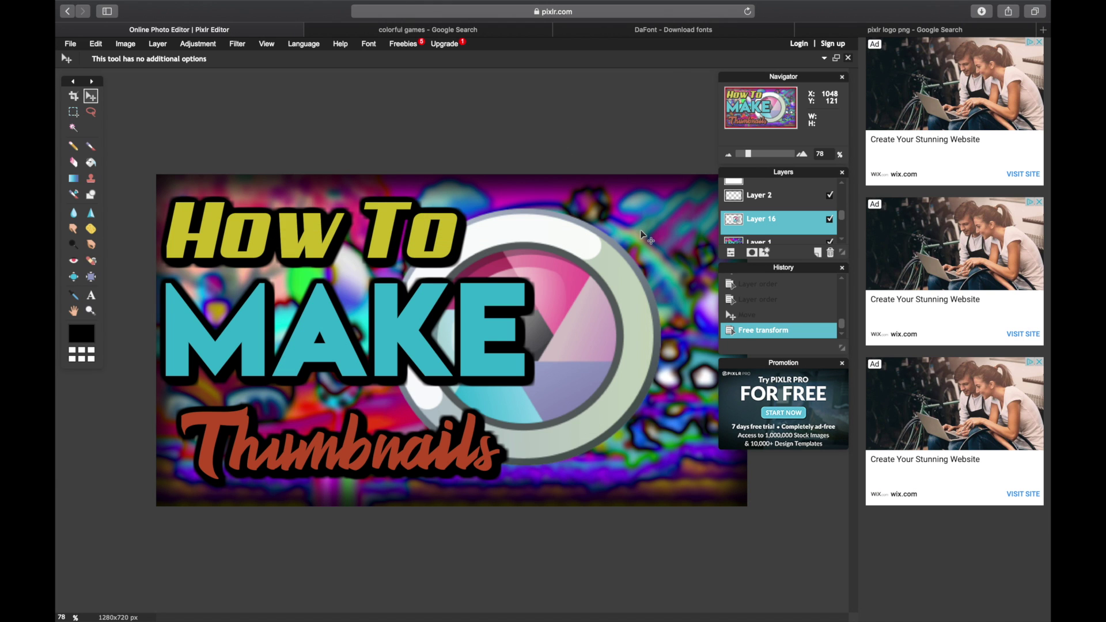